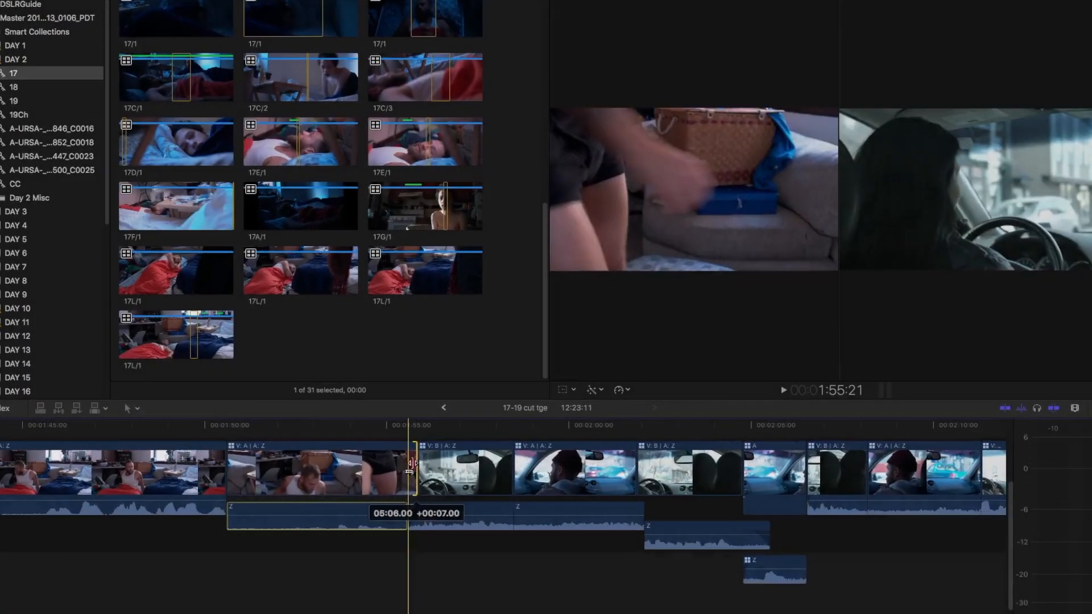
# Step: Trim the end of the bedroom clip's video at the cut to the first car shot, separately from its audio
pyautogui.moveTo(412, 464); pyautogui.dragTo(422, 462)
pyautogui.moveTo(514, 342); pyautogui.dragTo(400, 363)
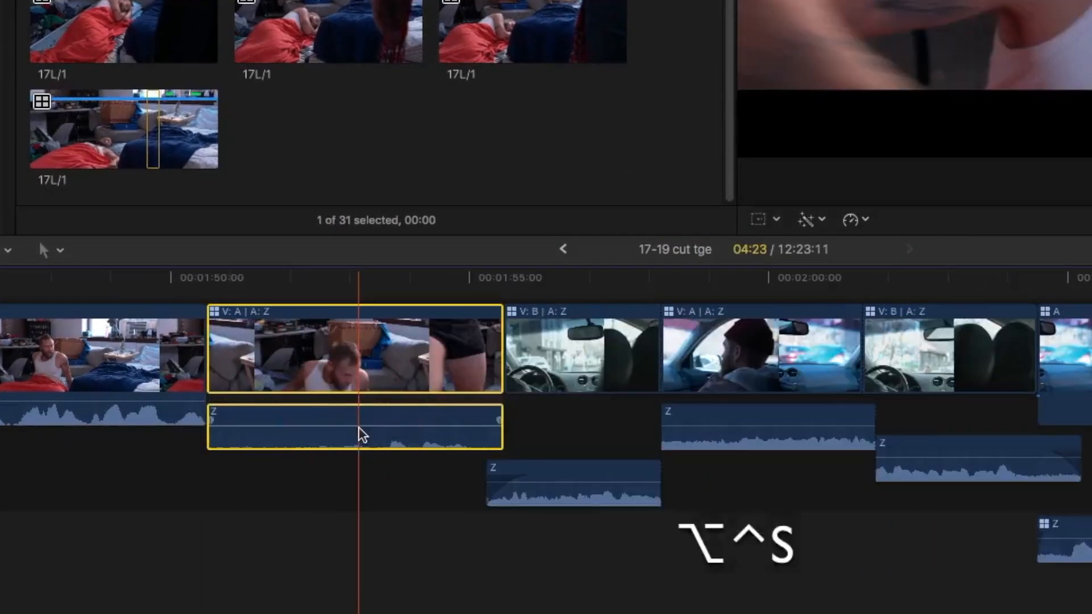
# Step: Expand the audio components of the bedroom clip and the adjoining car clip
pyautogui.hotkey('ctrl', 'alt', 's')
pyautogui.click(562, 446)
pyautogui.hotkey('ctrl', 'alt', 's')
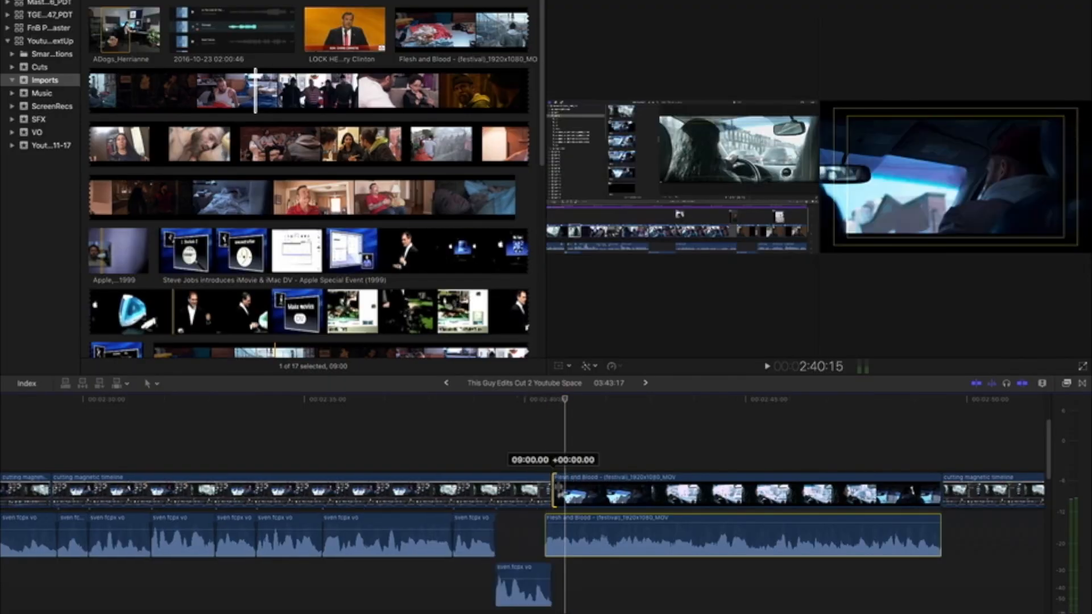
# Step: Trim the video start of the Flesh and Blood clip separately from its audio to make a split edit
pyautogui.moveTo(559, 488); pyautogui.dragTo(612, 490)
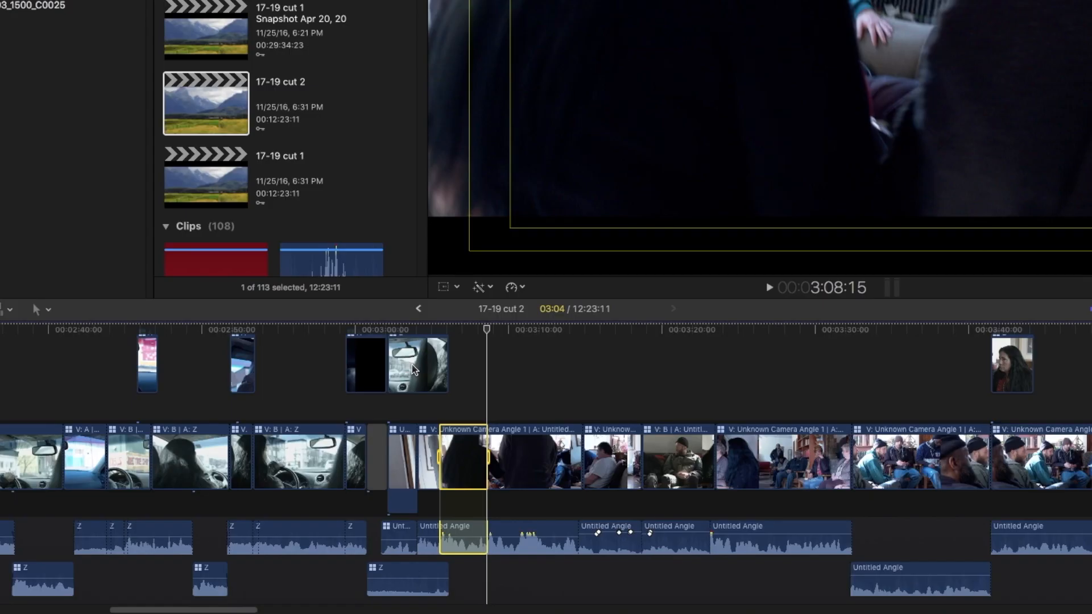
# Step: Overwrite connected clips B and A, around 00:03:00:00 in 17-19 cut 2, into the primary storyline
pyautogui.press('super+equal')
pyautogui.press('super+equal')
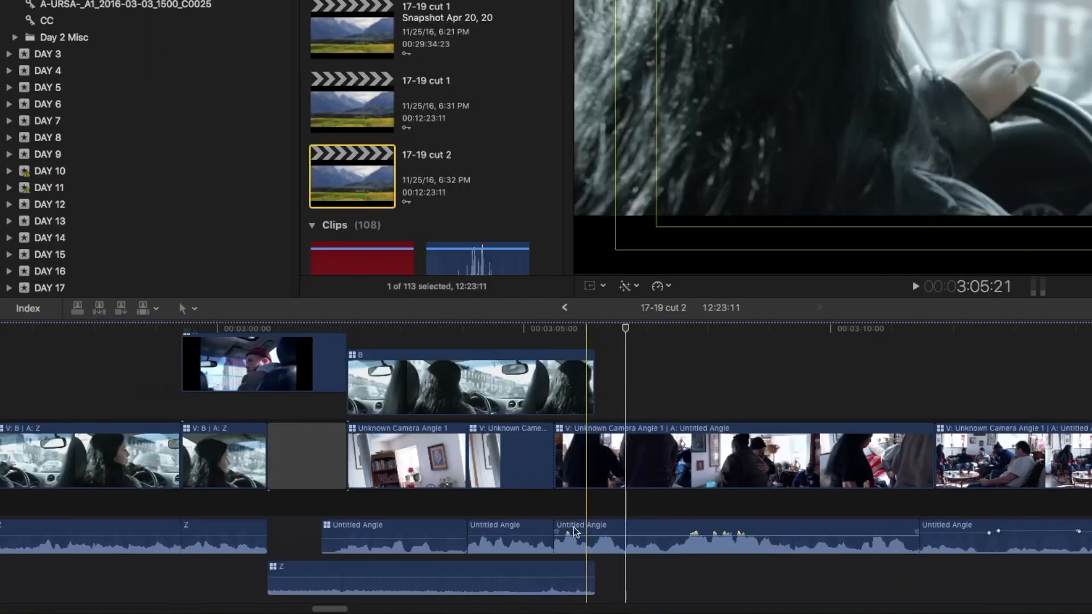
pyautogui.click(512, 385)
pyautogui.press('alt+super+Down')
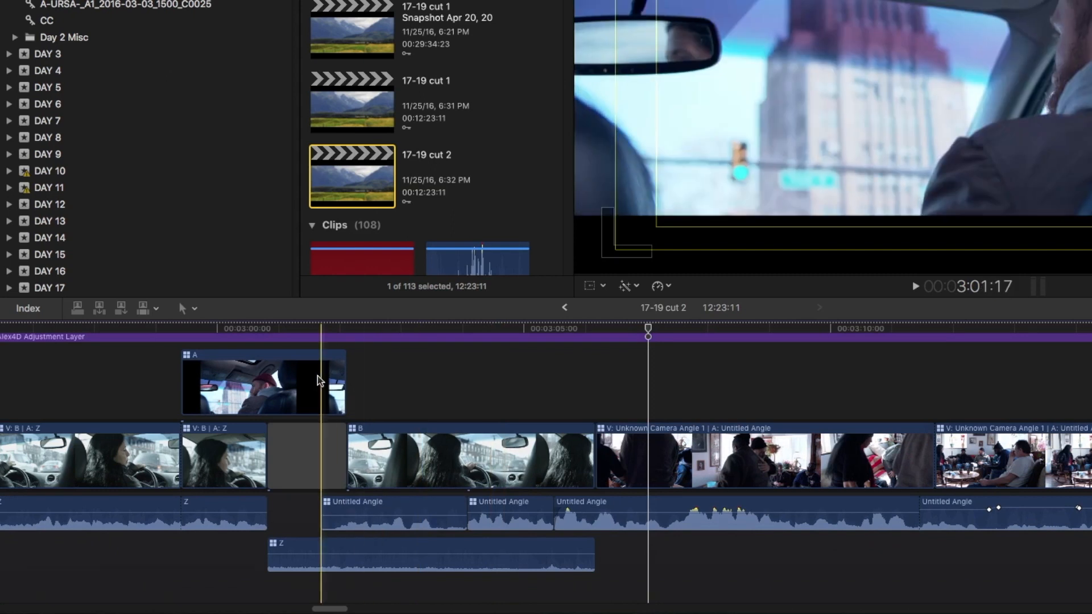
pyautogui.click(273, 379)
pyautogui.press('alt+super+Down')
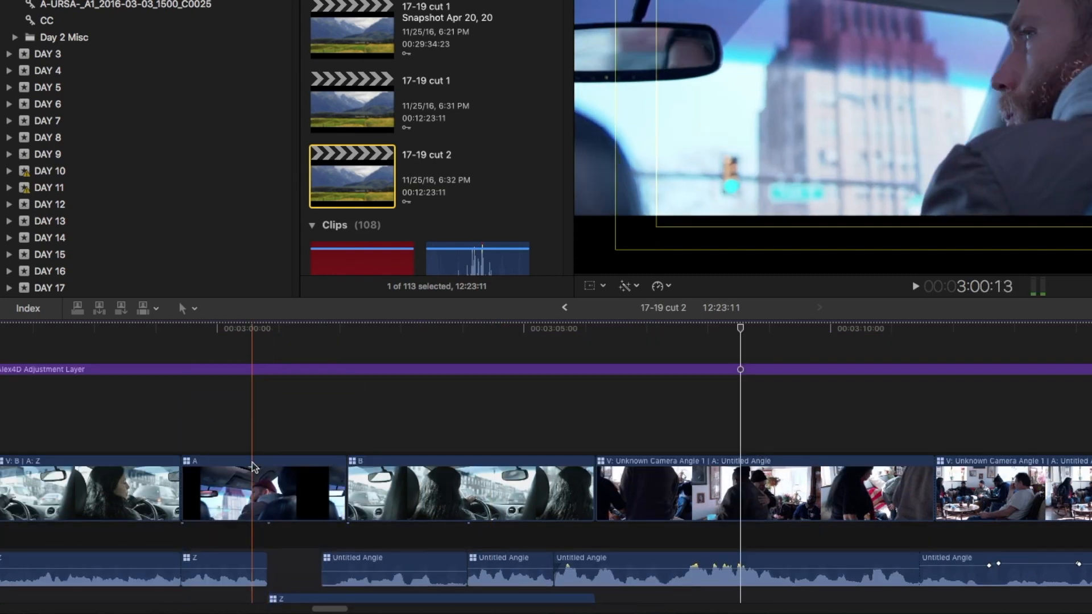
pyautogui.scroll(-3, 274, 382)
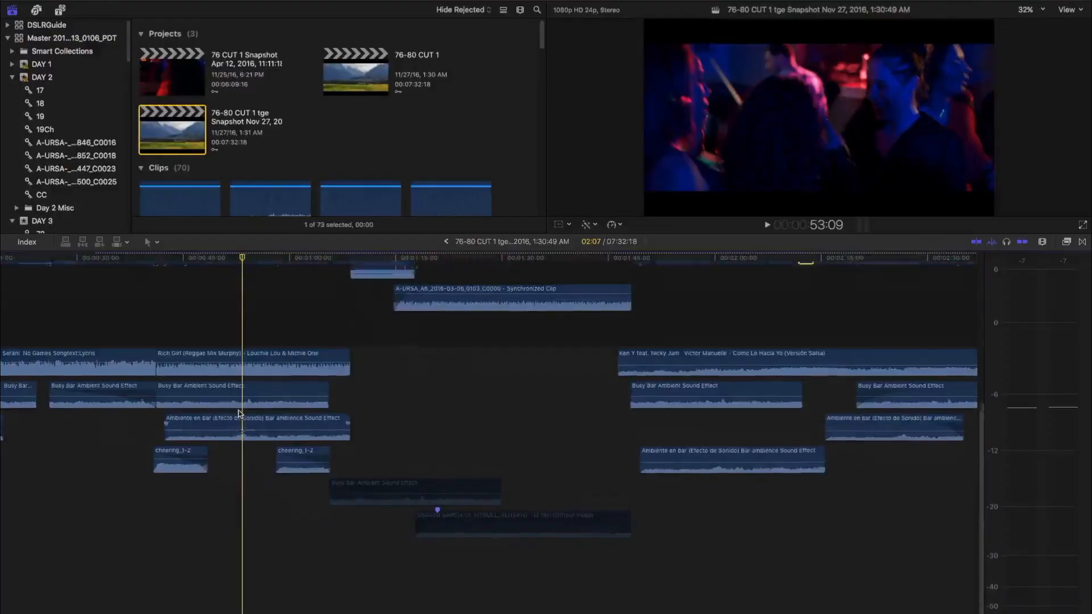
# Step: Play the 76-80 CUT 1 tge snapshot and examine its layers of dialogue, ambience and music clips
pyautogui.scroll(5, 239, 414)
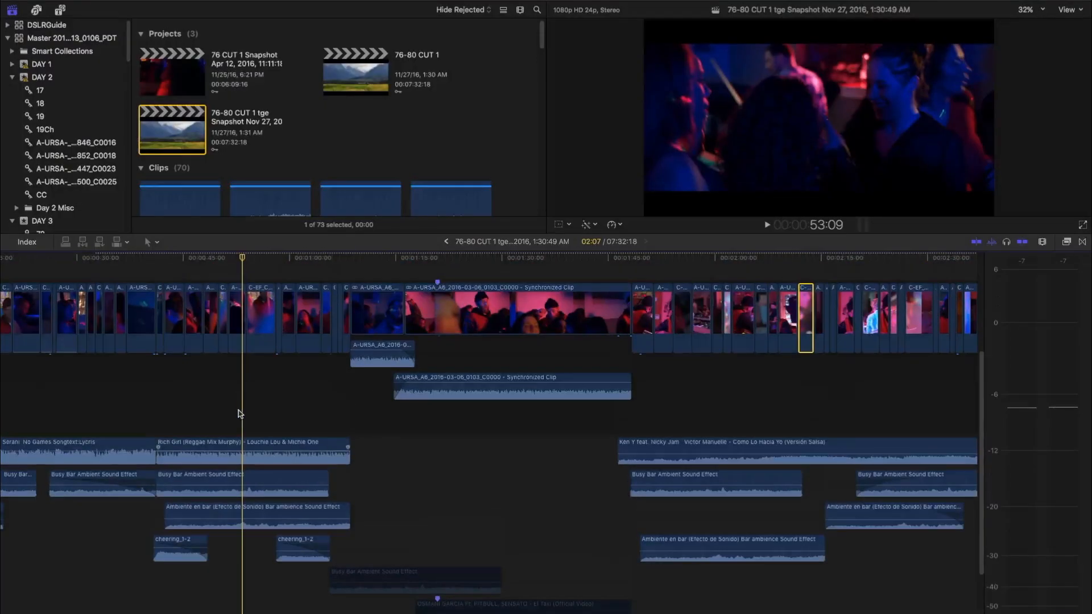
pyautogui.hscroll(15, 248, 416)
pyautogui.scroll(-5, 256, 415)
pyautogui.scroll(5, 256, 416)
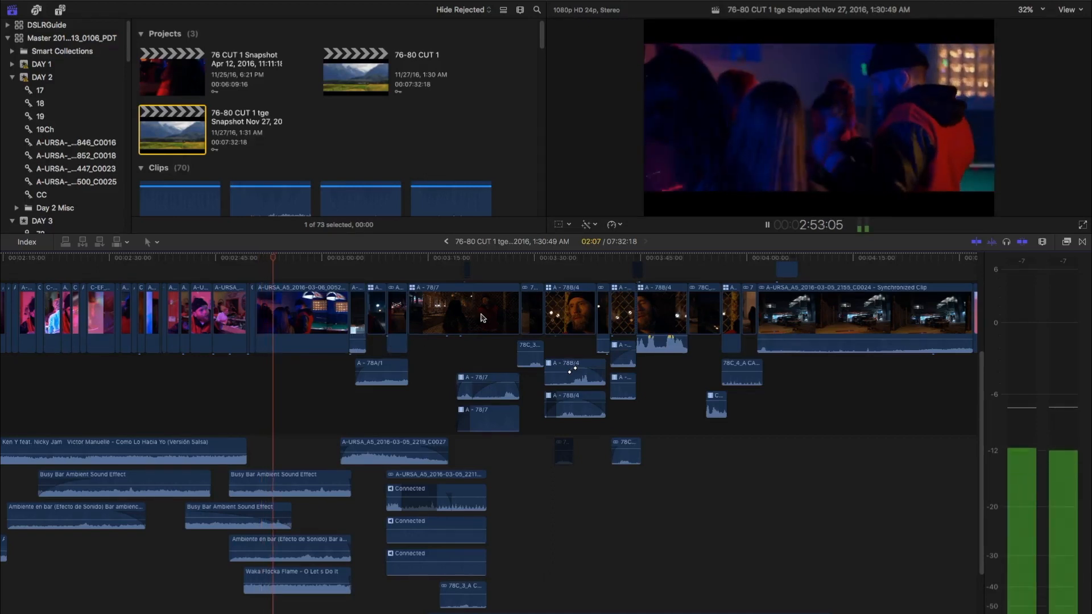
pyautogui.press('space')
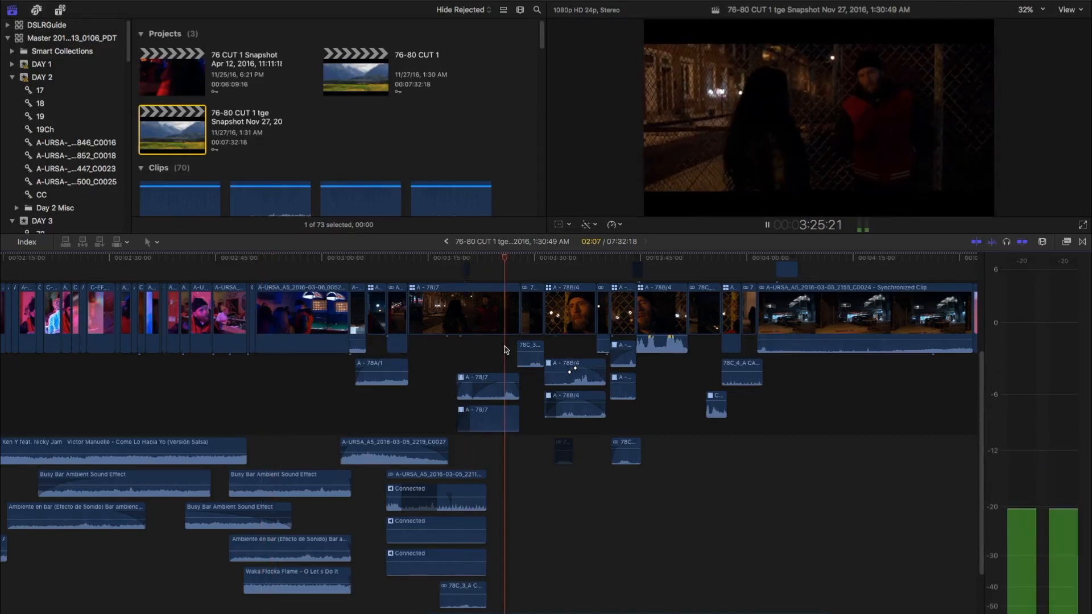
pyautogui.scroll(-5, 503, 350)
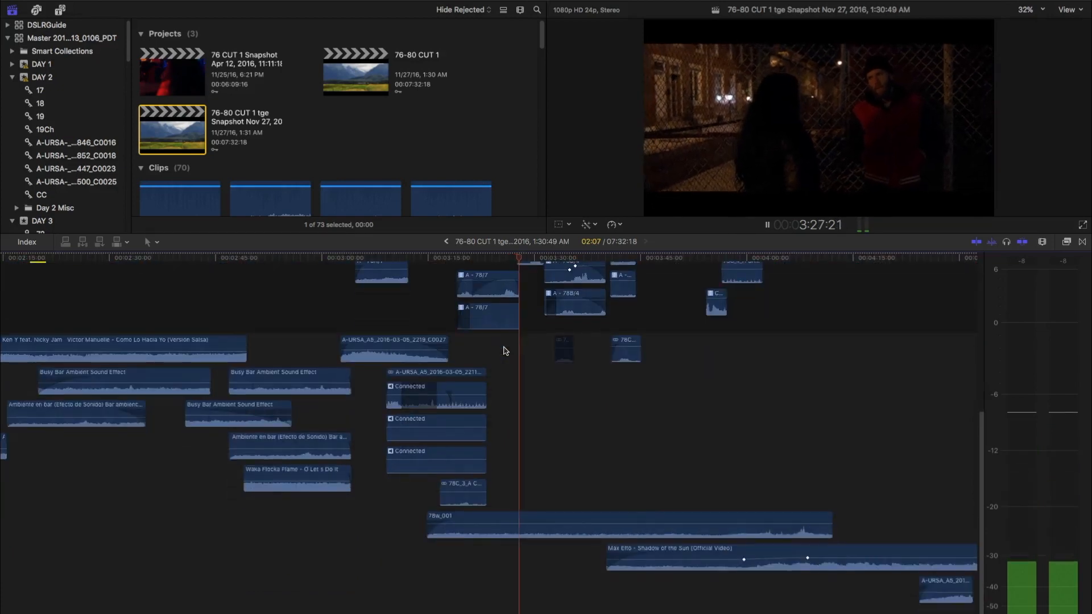
pyautogui.scroll(5, 503, 350)
pyautogui.scroll(-5, 503, 351)
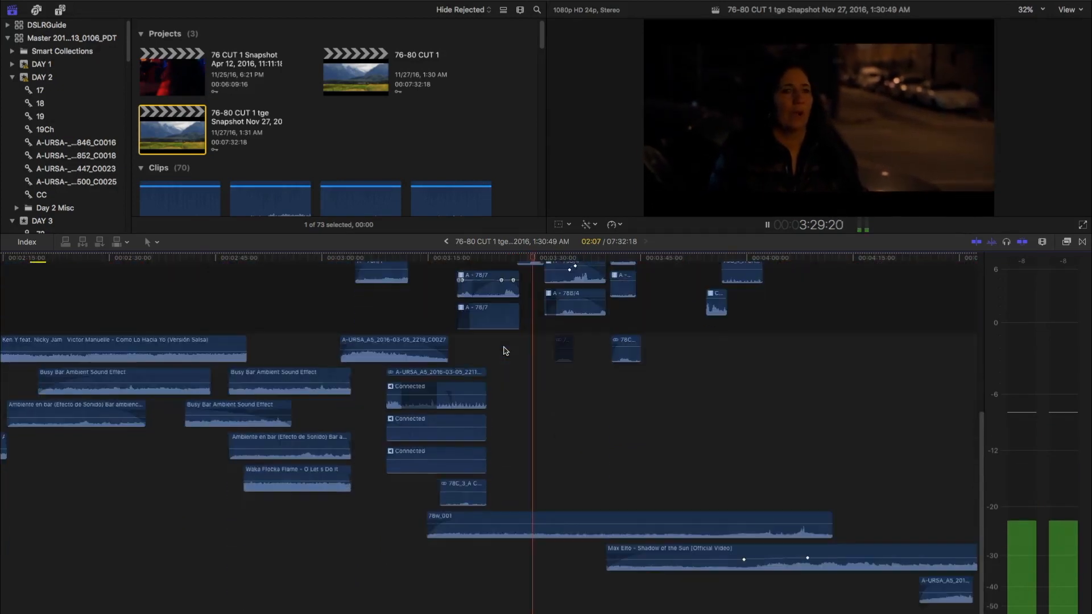
pyautogui.scroll(5, 503, 350)
pyautogui.press('space')
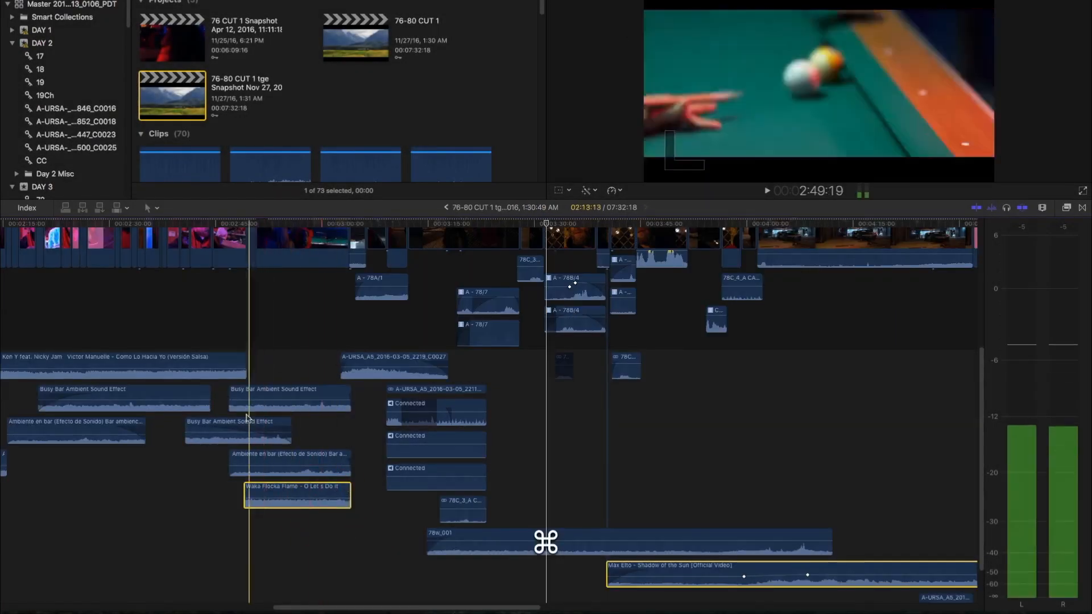
# Step: Assign the Music audio role to the Ken Y, Waka Flocka Flame and Max Elto song clips
pyautogui.rightClick(142, 366)
pyautogui.moveTo(228, 446)
pyautogui.click(336, 570)
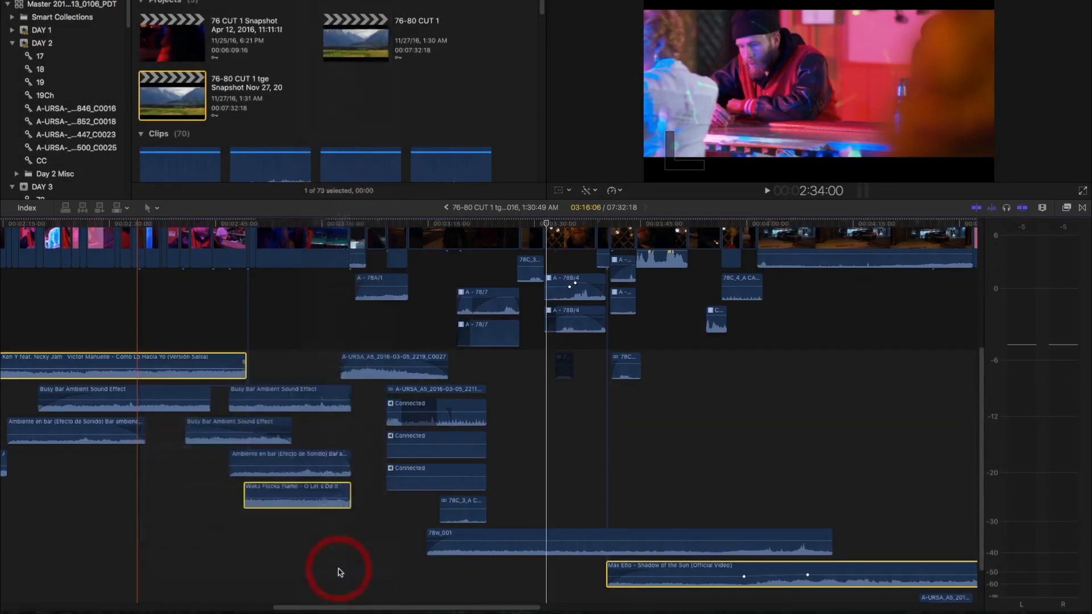
# Step: Assign the Effects audio role to the Busy Bar and Ambiente en bar clips between about 2:15 and 3:00
pyautogui.scroll(-2, 267, 418)
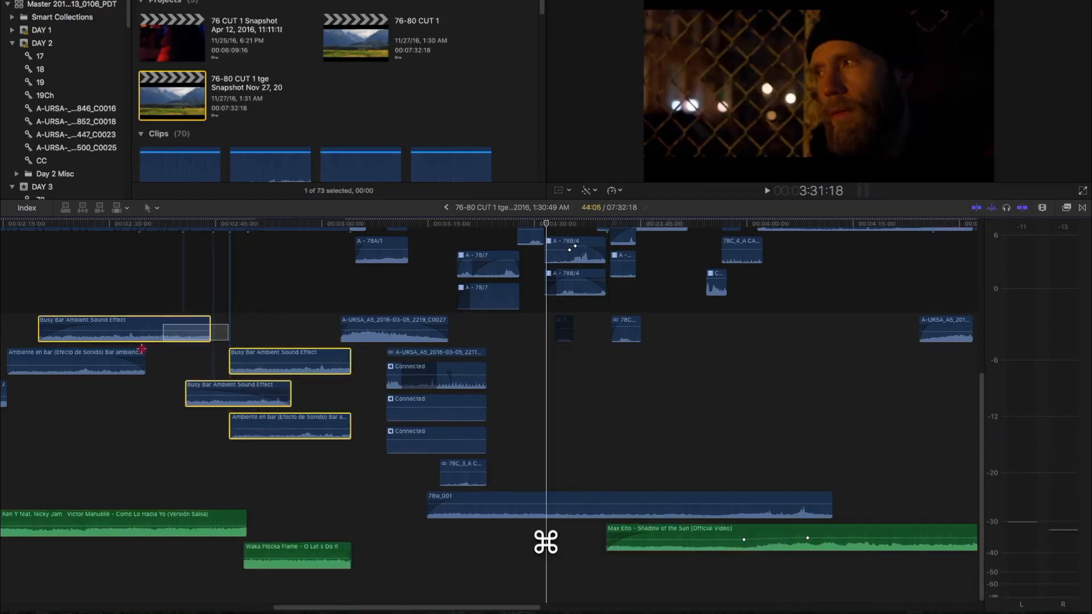
pyautogui.rightClick(258, 355)
pyautogui.moveTo(341, 441)
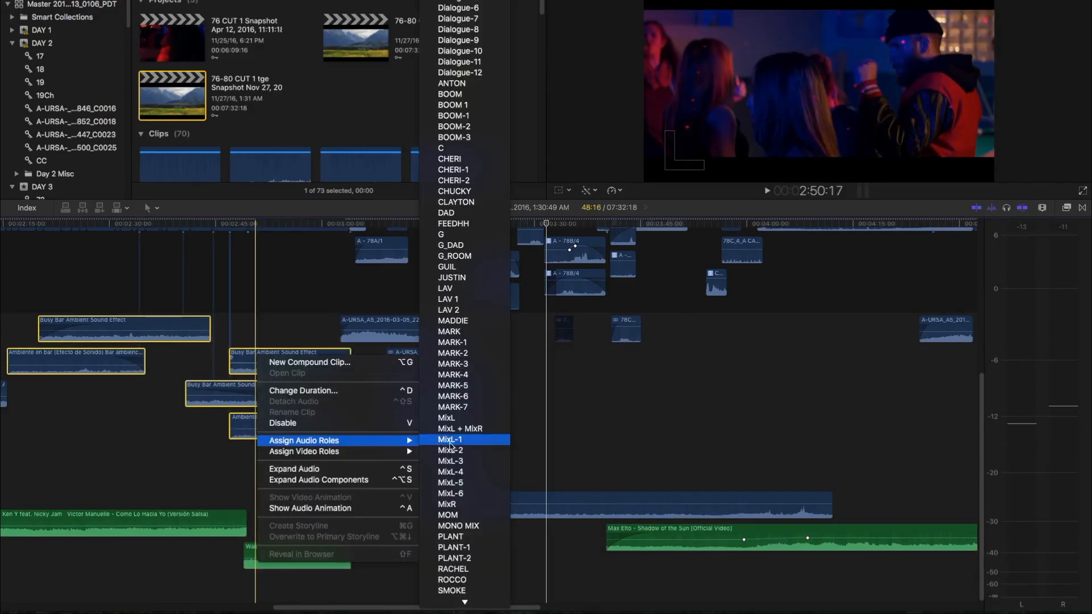
pyautogui.click(450, 550)
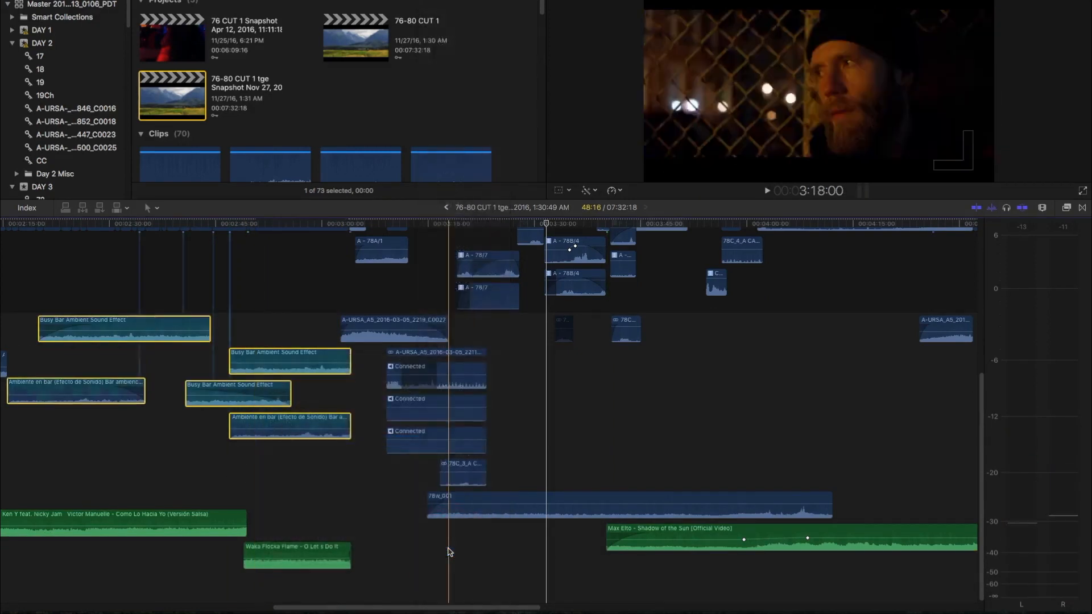
# Step: Assign the Music role to the Rich Girl clip and the Effects role to the nearby bar ambience and cheering clips
pyautogui.hotkey('ctrl', 'alt', 'm')
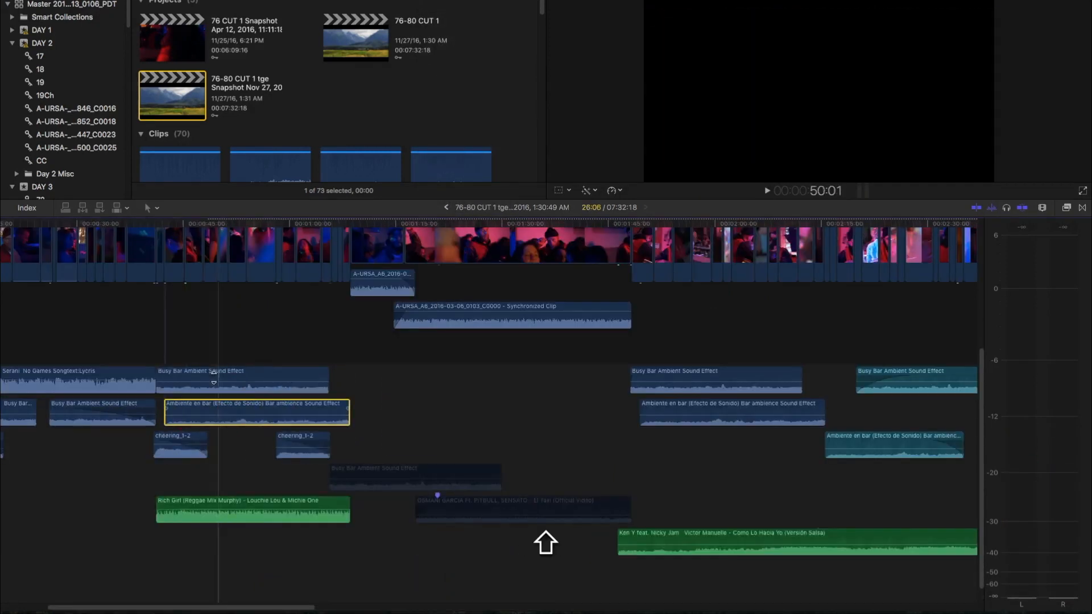
pyautogui.keyDown('super'); pyautogui.click(214, 378); pyautogui.keyUp('super')
pyautogui.keyDown('super'); pyautogui.click(176, 444); pyautogui.keyUp('super')
pyautogui.keyDown('super'); pyautogui.click(301, 446); pyautogui.keyUp('super')
pyautogui.keyDown('super'); pyautogui.click(87, 410); pyautogui.keyUp('super')
pyautogui.keyDown('super'); pyautogui.click(19, 410); pyautogui.keyUp('super')
pyautogui.hotkey('ctrl', 'alt', 'e')
# Step: Assign the Music role to the No Games song clip and the Effects role to the remaining opening bar ambience clips
pyautogui.click(77, 377)
pyautogui.hotkey('ctrl', 'alt', 'shift', 'm')
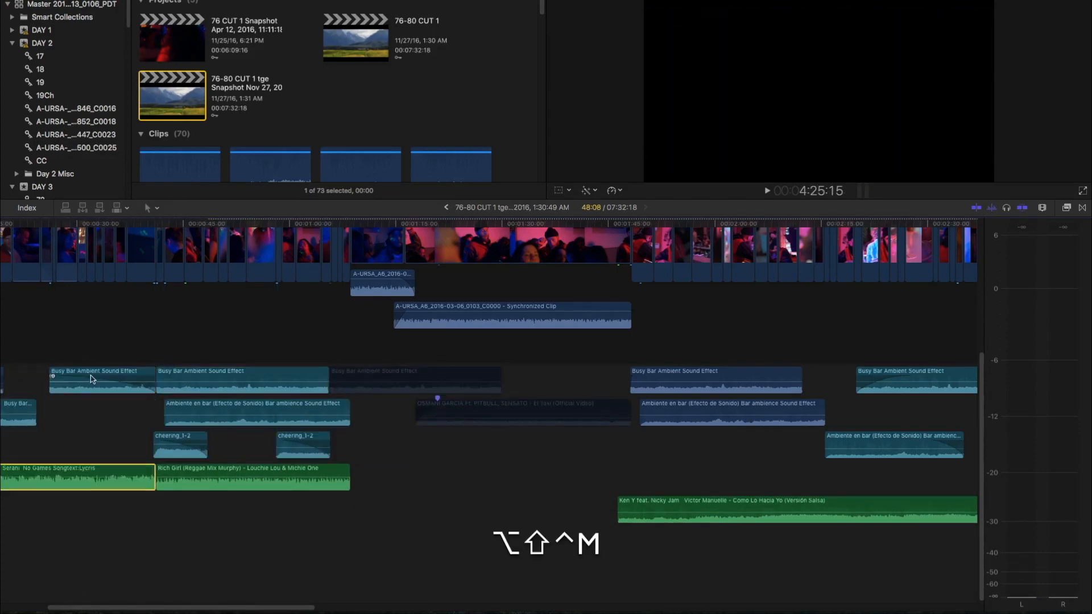
pyautogui.hscroll(-5, 90, 378)
pyautogui.click(87, 377)
pyautogui.hotkey('ctrl', 'alt', 'e')
pyautogui.press('super+minus')
pyautogui.moveTo(334, 448); pyautogui.dragTo(311, 382)
pyautogui.hotkey('ctrl', 'alt', 'e')
# Step: Arrange the timeline's audio in role lanes and focus on Dialogue, followed by Effects
pyautogui.click(27, 210)
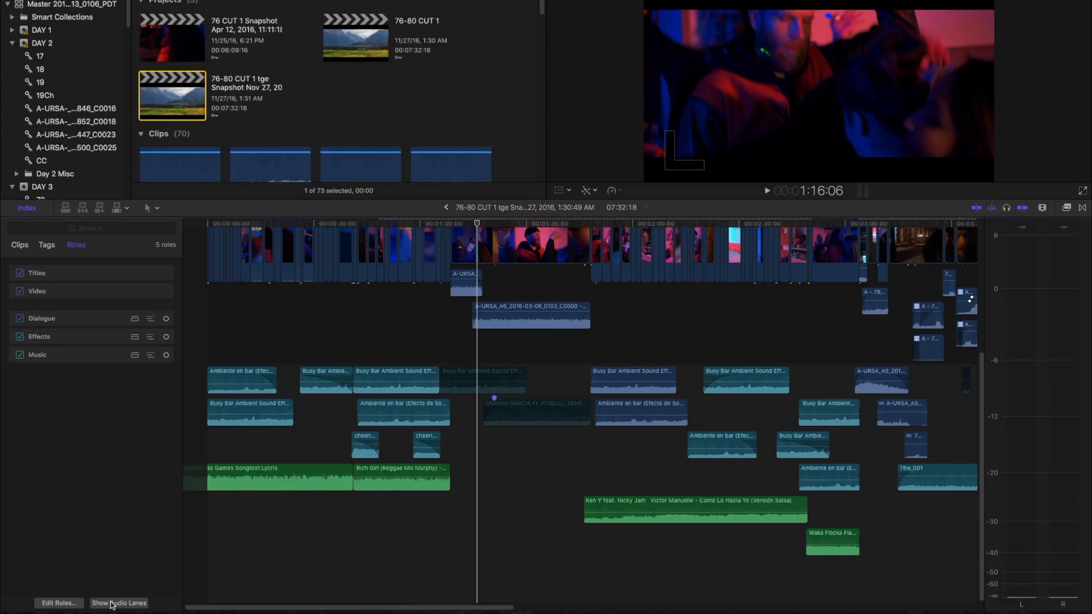
pyautogui.click(112, 603)
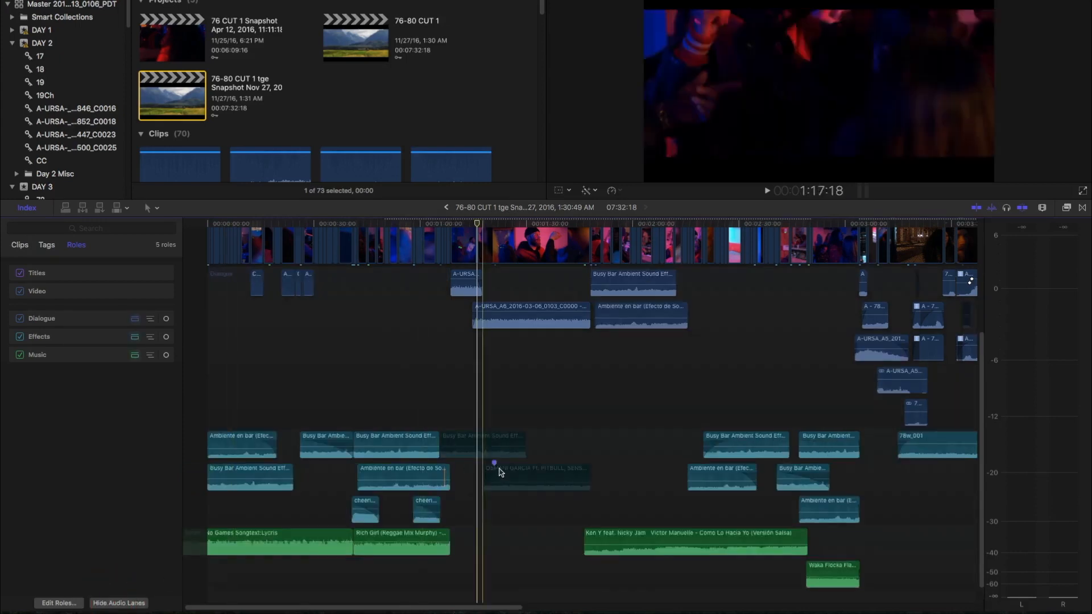
pyautogui.click(167, 320)
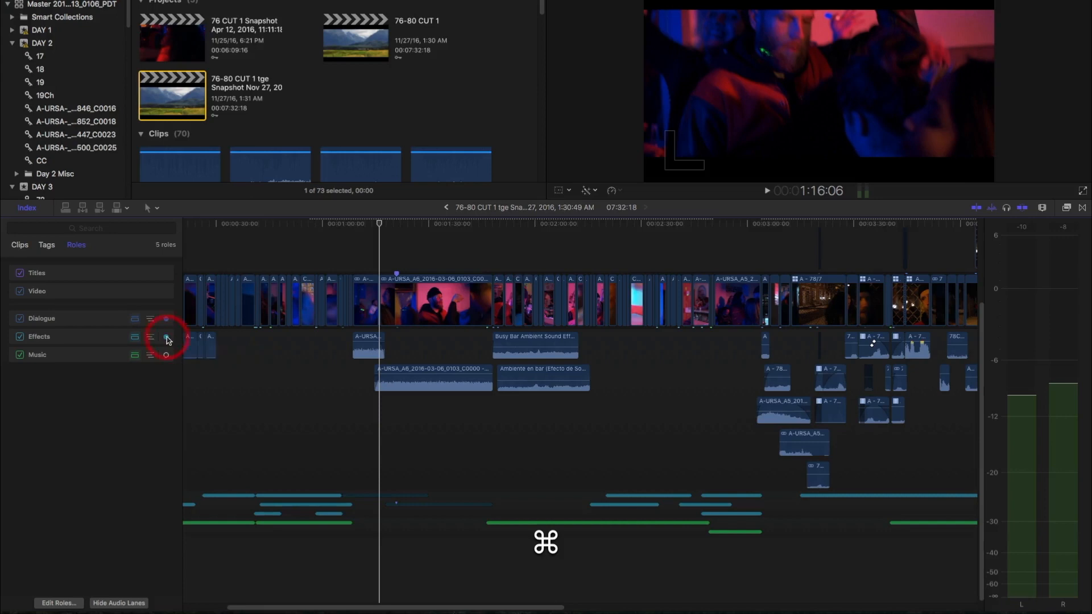
pyautogui.click(166, 337)
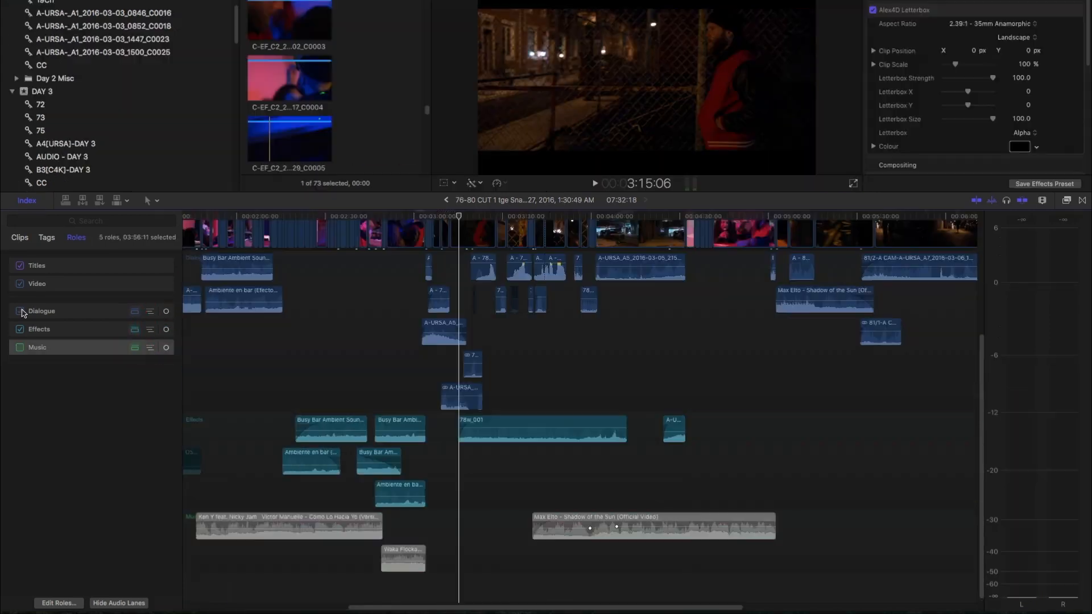
# Step: Disable the Music, Dialogue, Video and Titles roles, leaving only Effects enabled
pyautogui.click(20, 346)
pyautogui.click(20, 284)
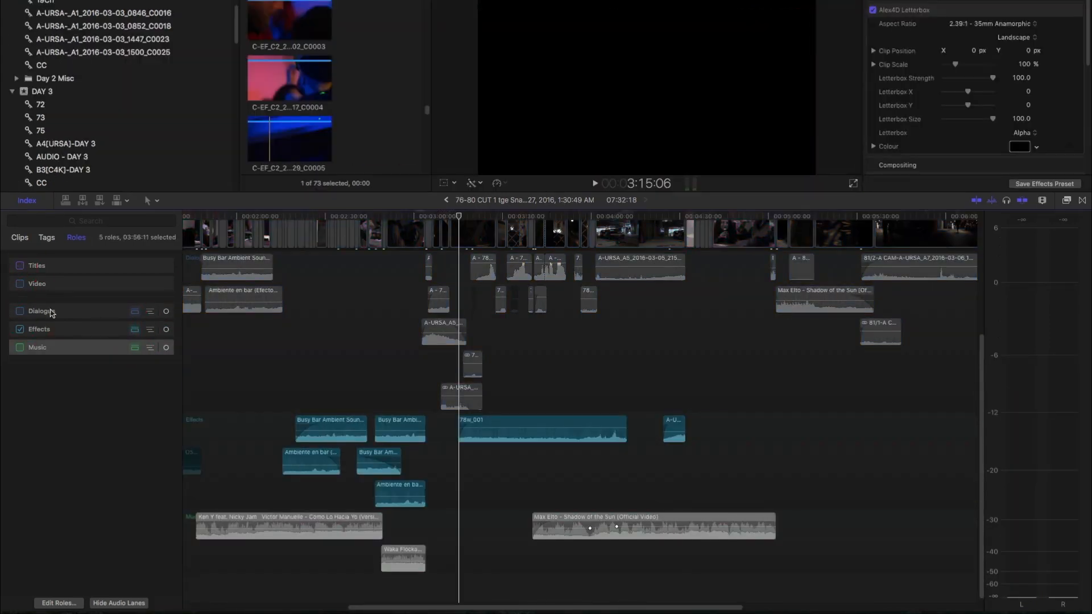
pyautogui.click(98, 0)
pyautogui.click(116, 43)
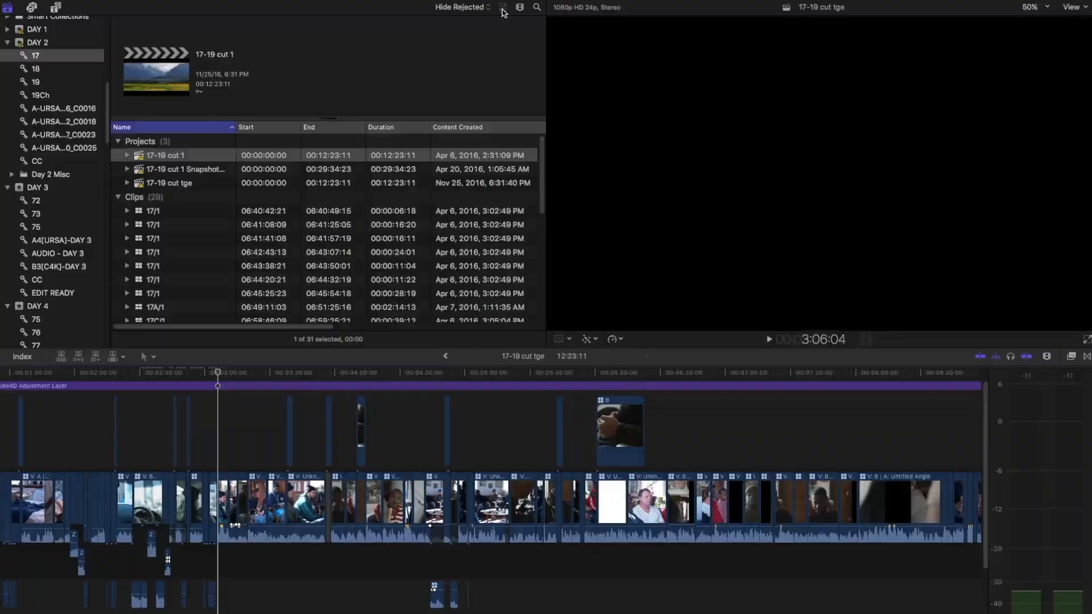
# Step: Switch the clip browser for collection 17 from list view to filmstrip view and look through its clips
pyautogui.click(503, 8)
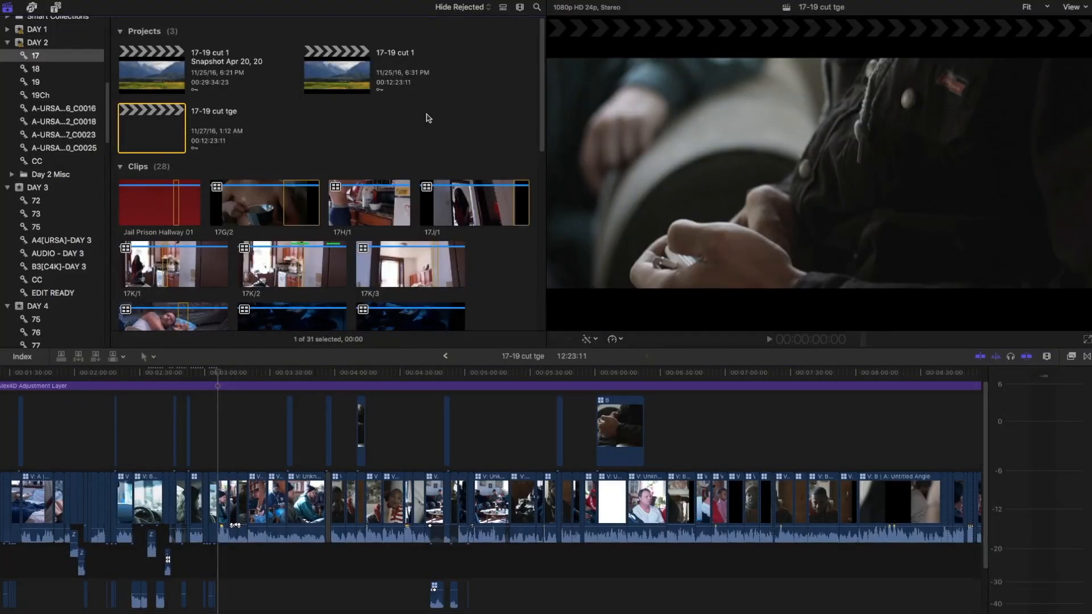
pyautogui.scroll(-2, 428, 118)
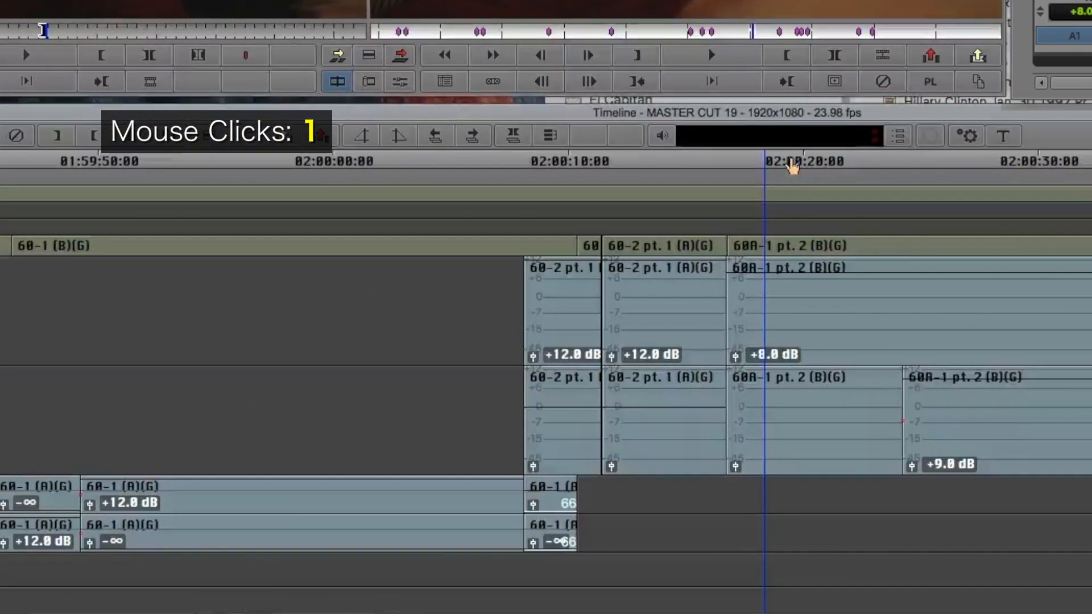
# Step: In Avid Media Composer, add two volume keyframes near 02:00:17:19 on 60A-1 pt. 2's upper audio track and raise the level after them
pyautogui.press("'")
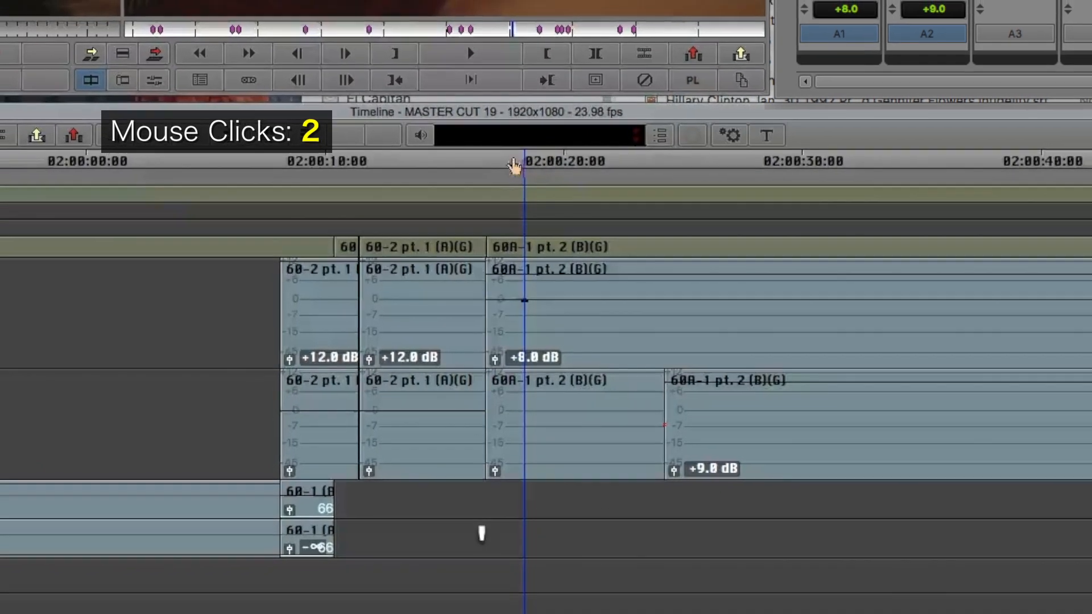
pyautogui.click(511, 164)
pyautogui.press("'")
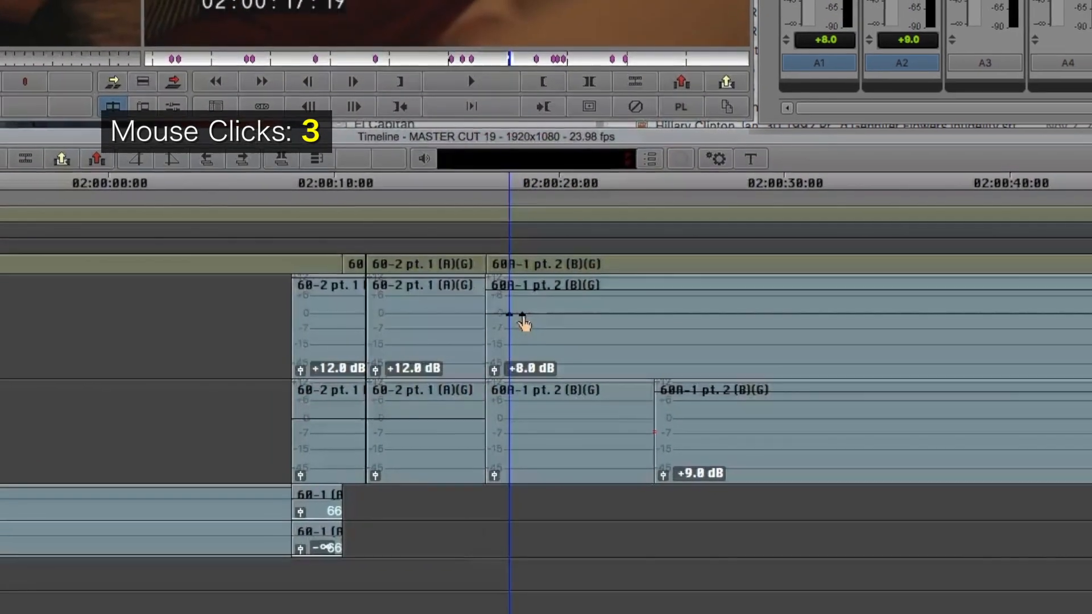
pyautogui.moveTo(523, 310); pyautogui.dragTo(523, 320)
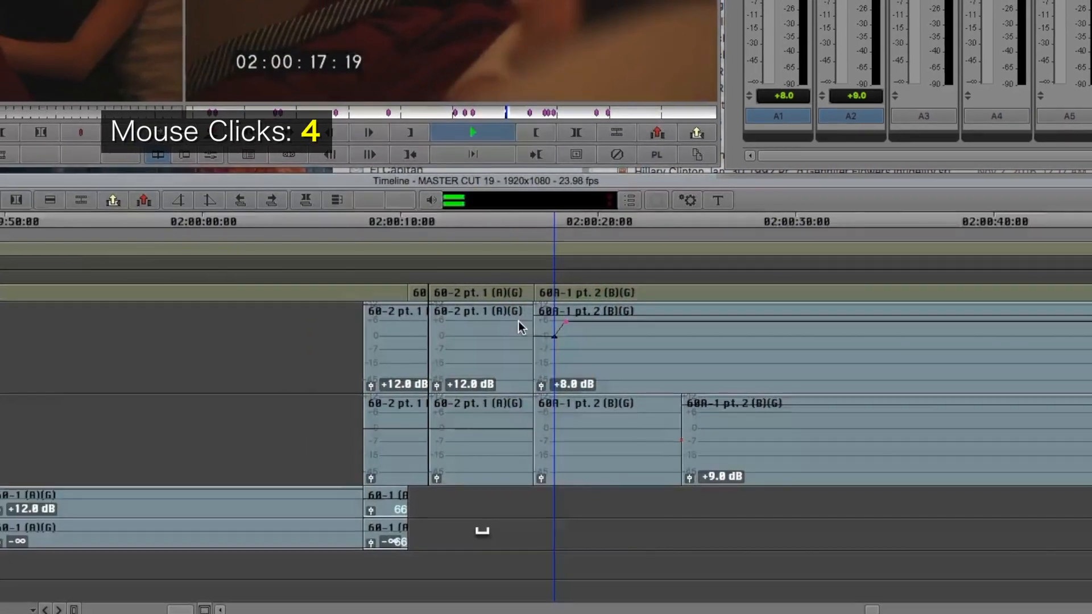
# Step: Add two more volume keyframes at 02:00:20:14 and 02:00:21:02 on the same clip and lower the level at the last
pyautogui.press('space')
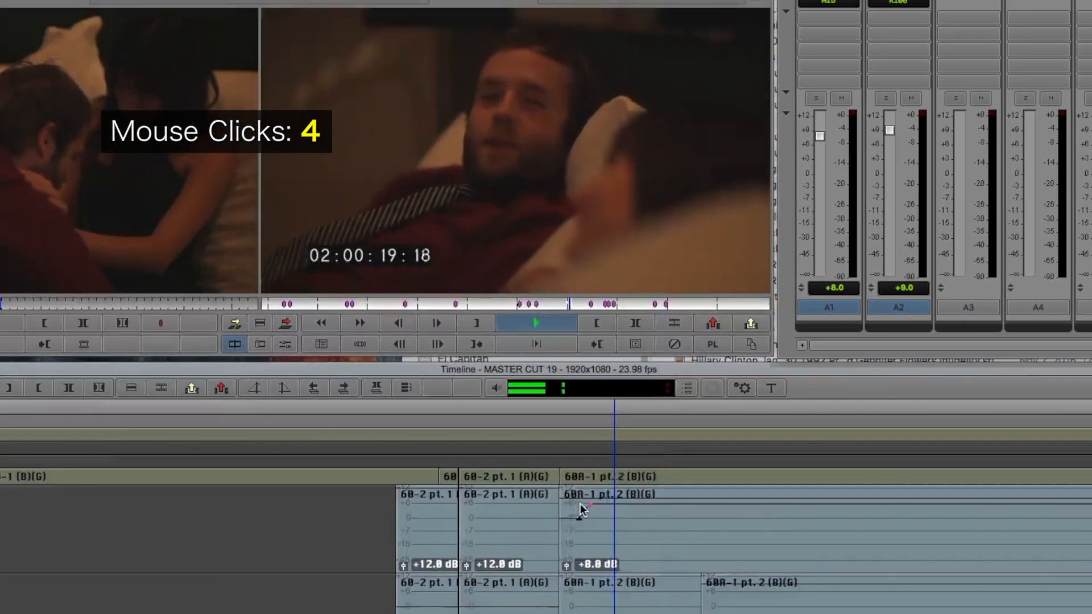
pyautogui.press('space')
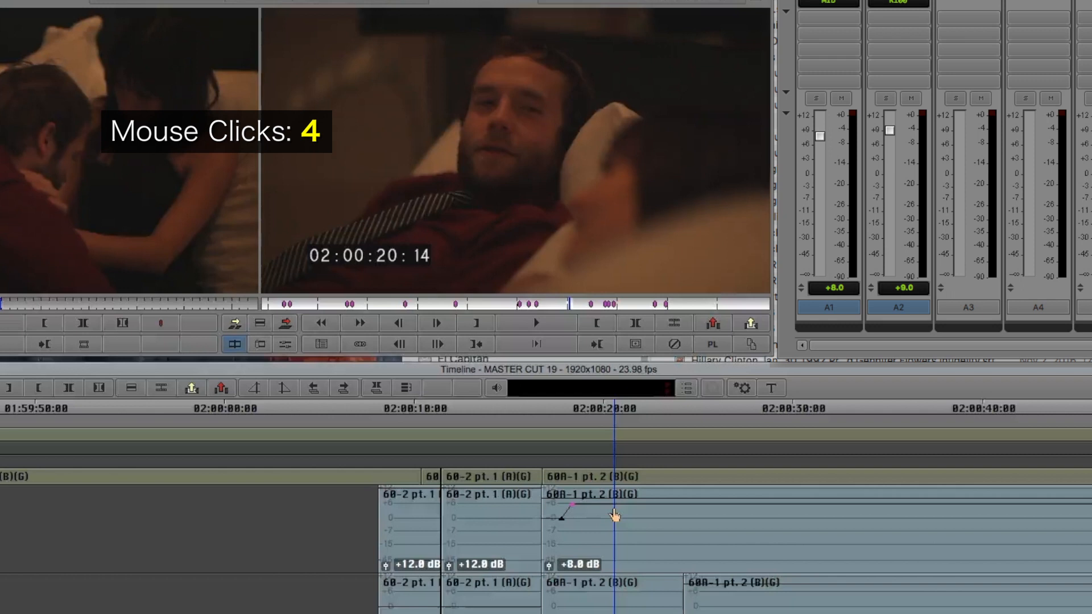
pyautogui.press('space')
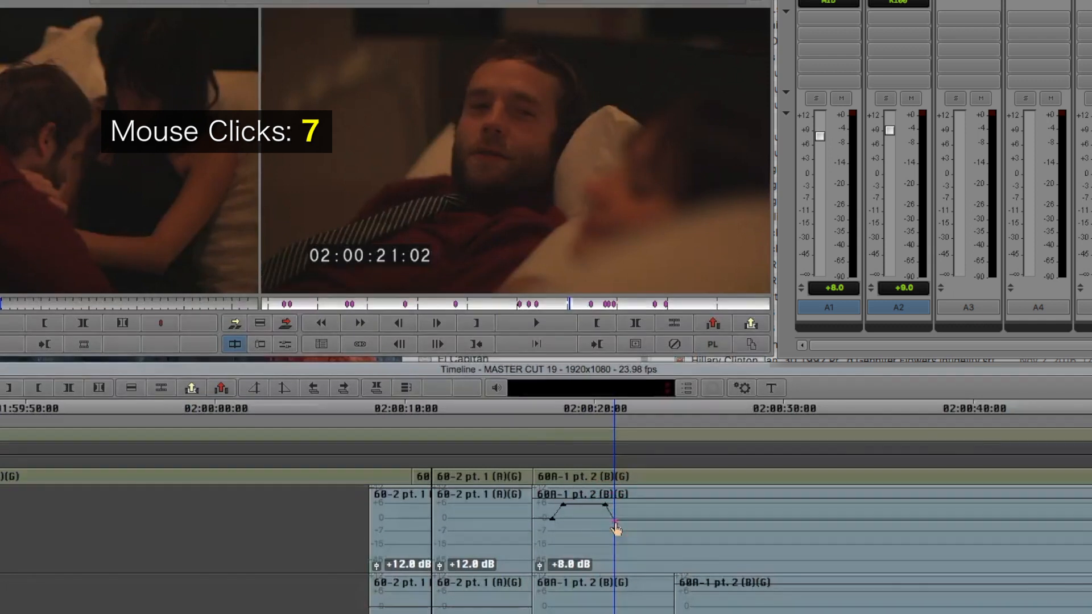
pyautogui.click(549, 409)
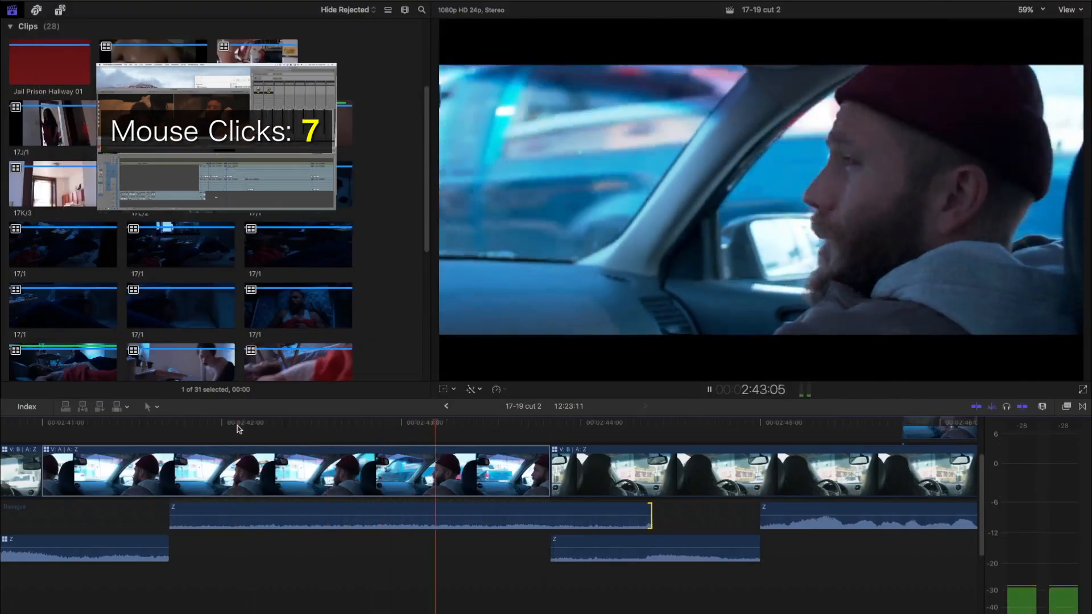
# Step: In Final Cut Pro, select a 1:01 range of the upper dialogue clip ending at 00:02:43:21 and raise its volume to 9.0 dB
pyautogui.press('r')
pyautogui.moveTo(370, 510); pyautogui.dragTo(556, 524)
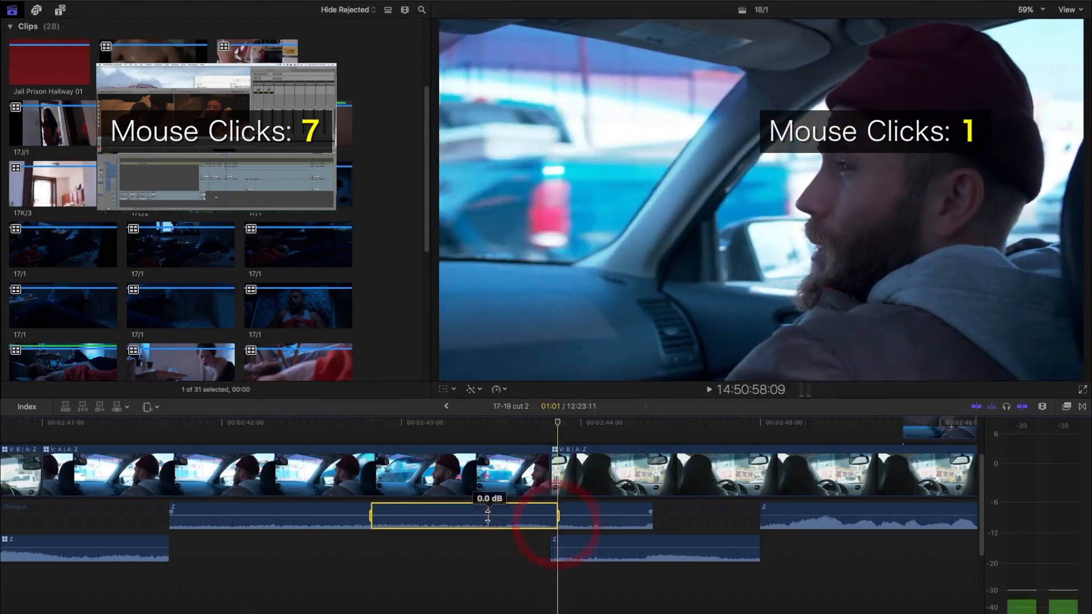
pyautogui.click(487, 514)
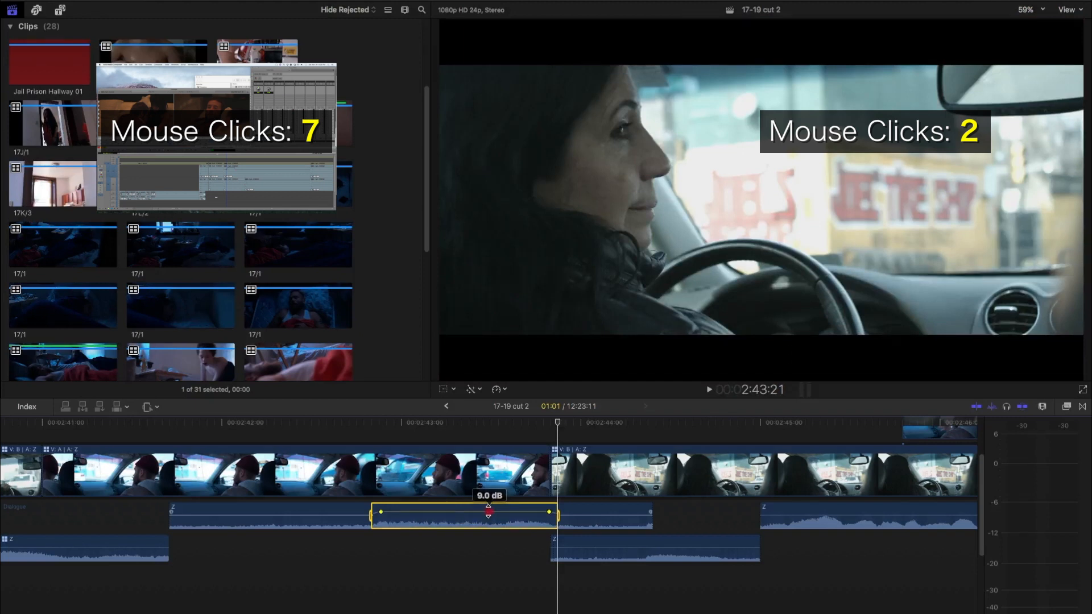
pyautogui.moveTo(488, 512); pyautogui.dragTo(488, 512)
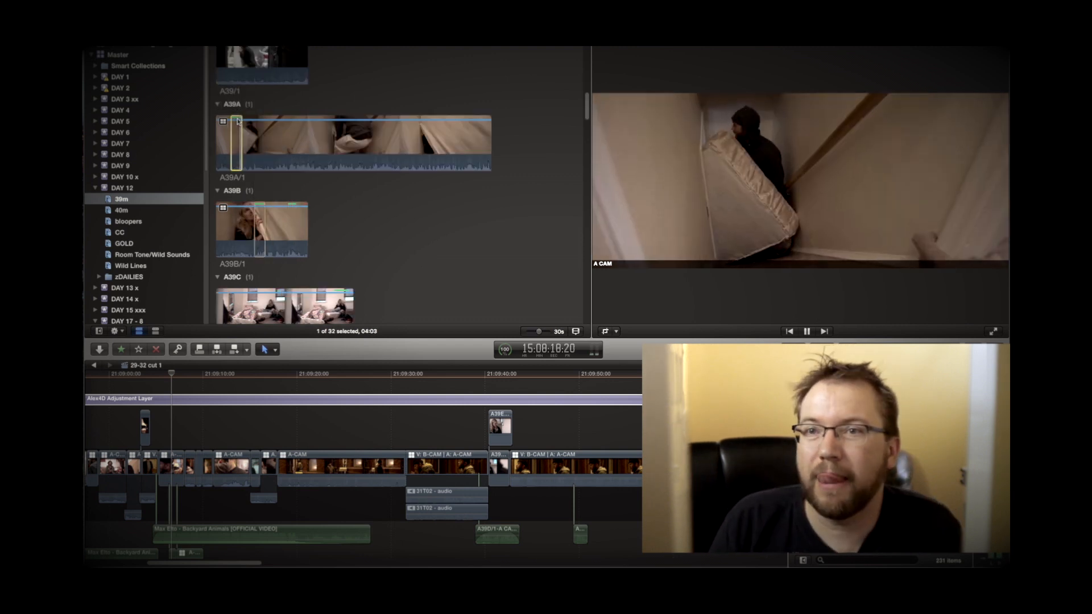
# Step: Play through clip A39A/1 in DAY 12's 39m collection and mark successive select ranges, including a 9:14 range ending at 15:09:04:06
pyautogui.press('j')
pyautogui.press('k')
pyautogui.press('i')
pyautogui.press('l')
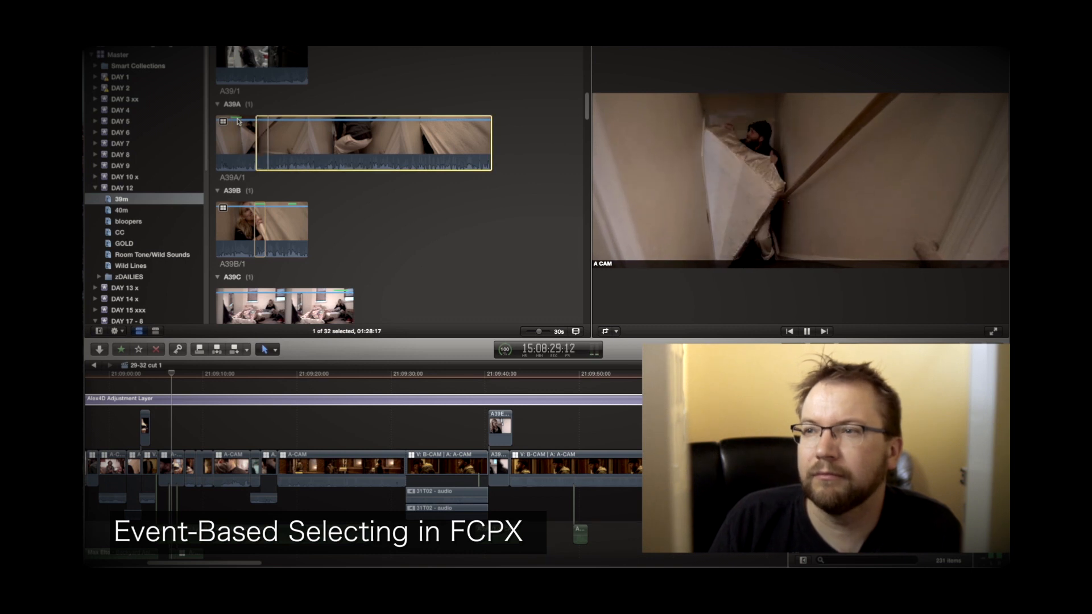
pyautogui.press('o')
pyautogui.press('i')
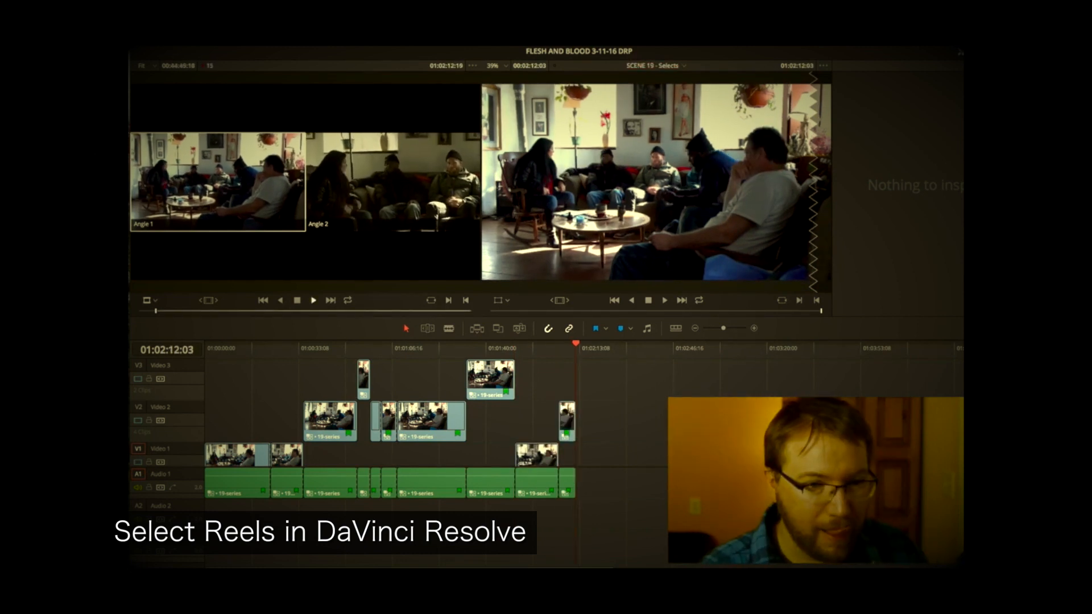
pyautogui.press('2')
pyautogui.press('1')
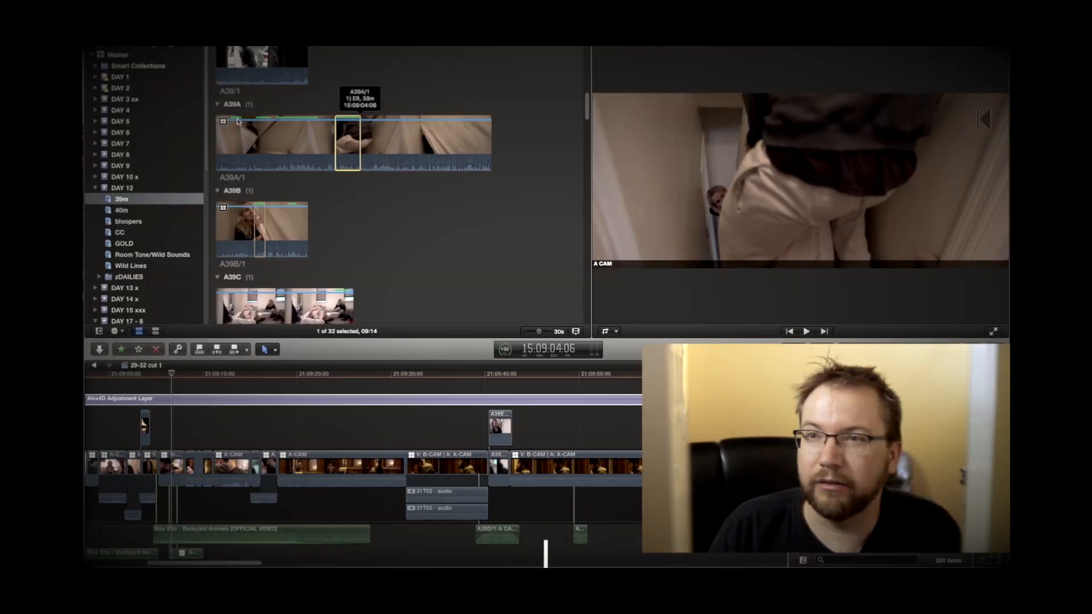
# Step: Play on through clip A39A/1, mark a 4:19 range near its end and rate it as a favorite
pyautogui.press('l')
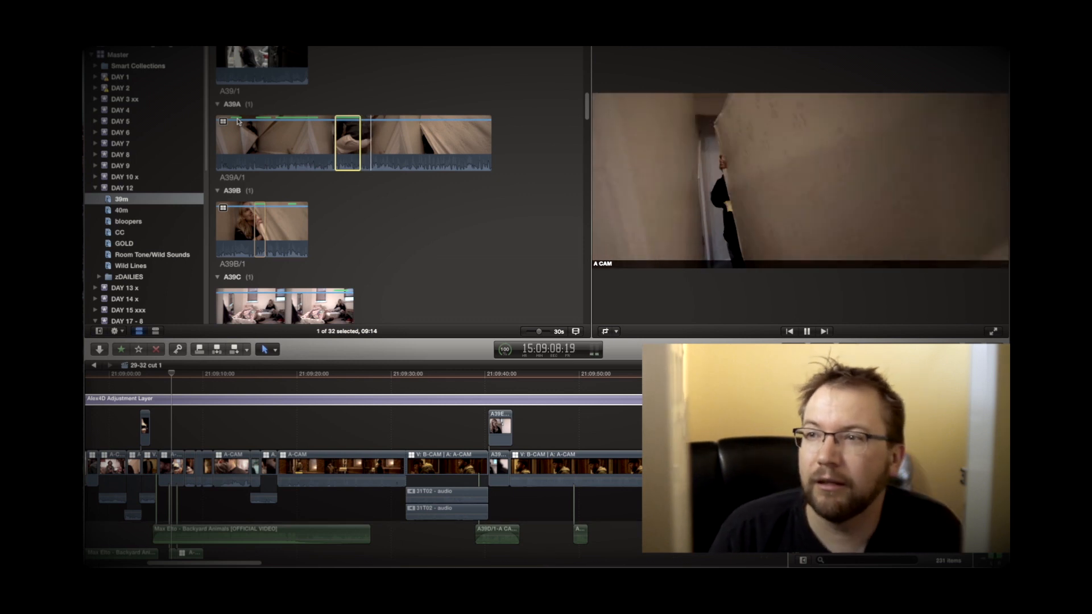
pyautogui.press('k')
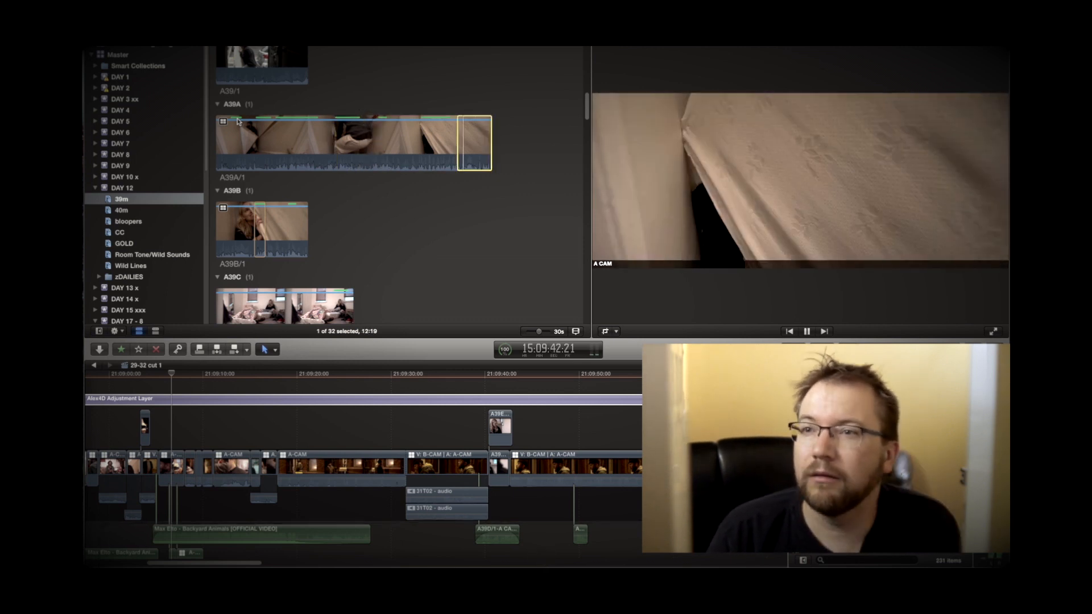
pyautogui.press('o')
pyautogui.press('k')
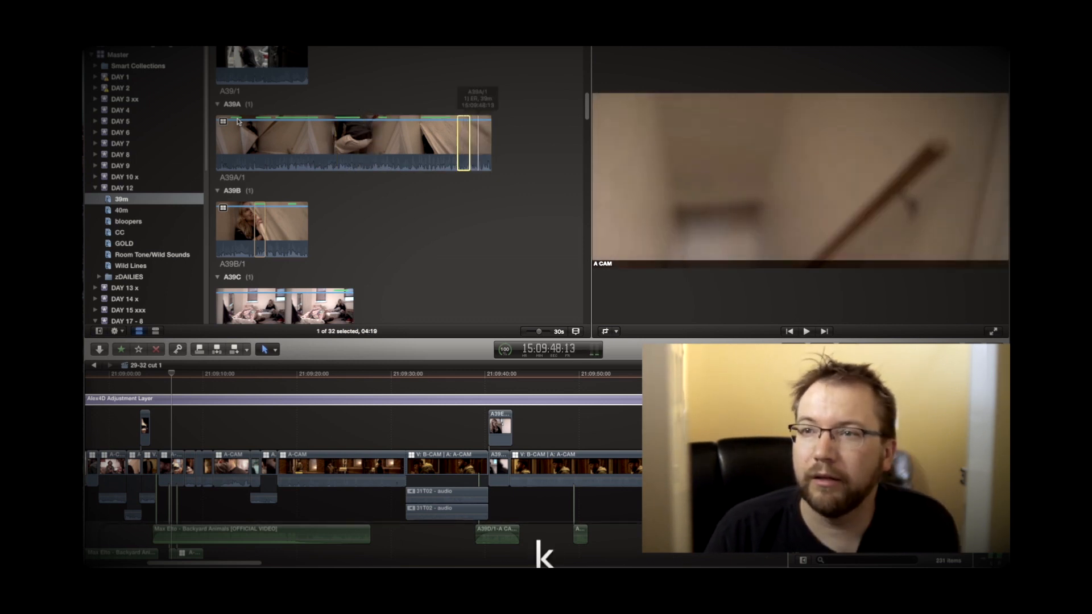
pyautogui.press('f')
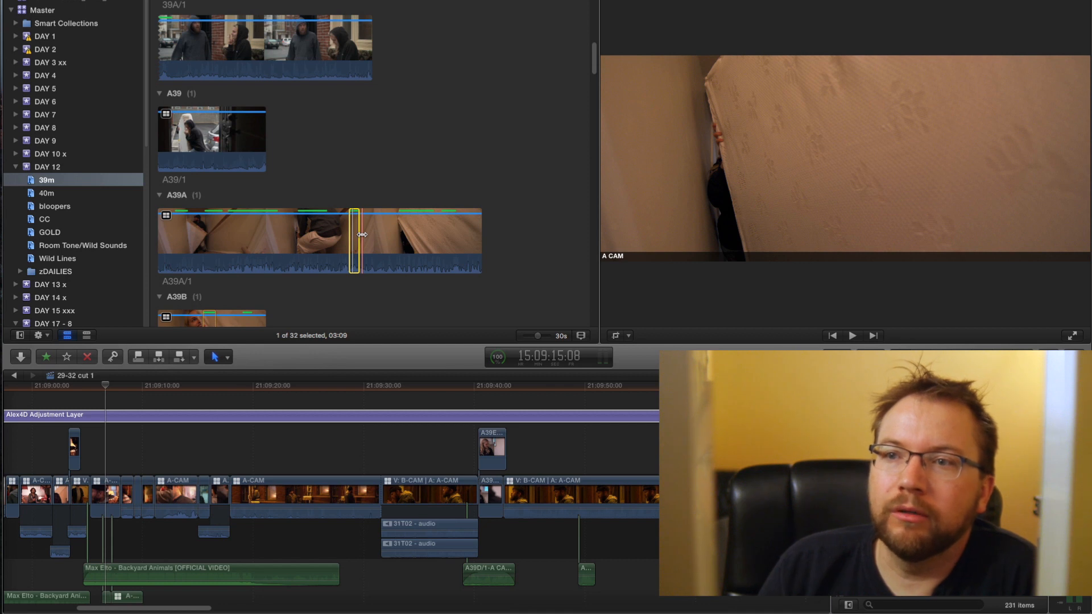
# Step: Add the 3:09 range of clip A39A/1 starting at 15:09:11:02 to DAY 12's GOLD keyword collection
pyautogui.press('Up')
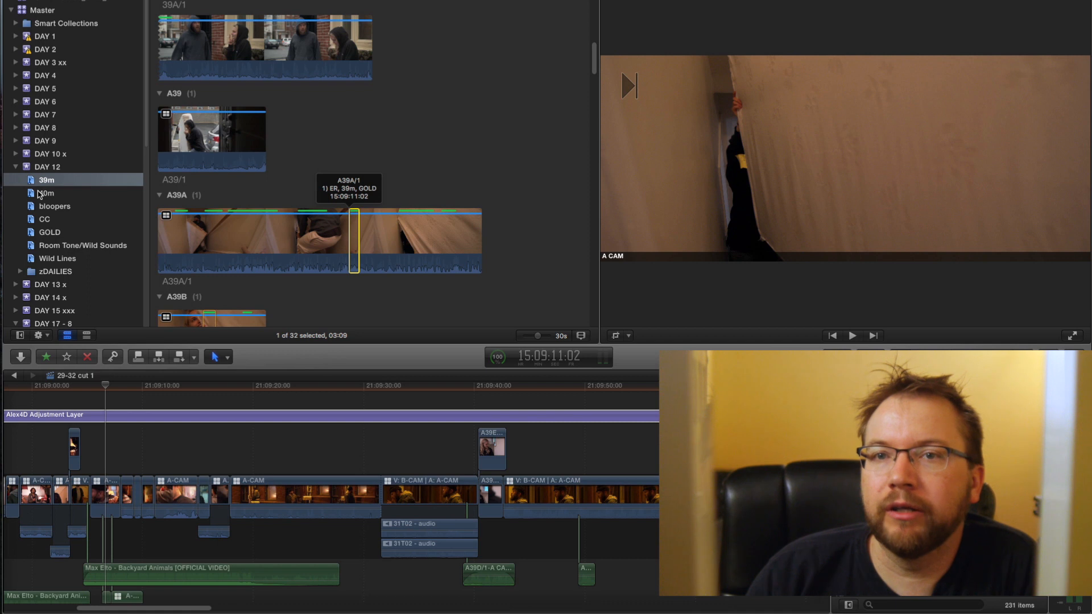
pyautogui.click(40, 233)
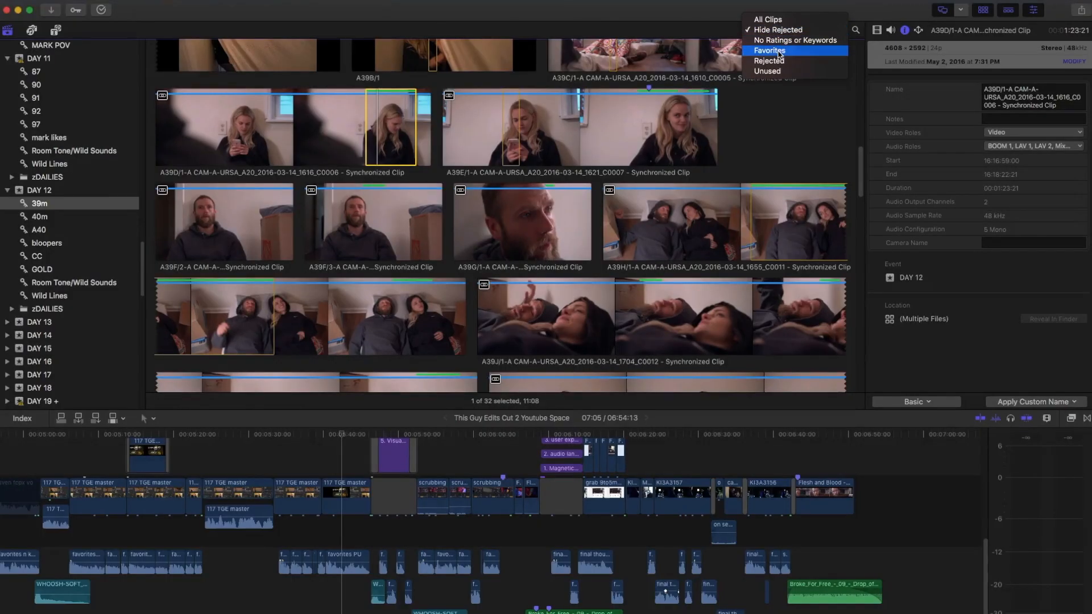
# Step: Filter the clips in DAY 12's 39m collection by Favorites, Unused and Rejected in turn
pyautogui.click(779, 52)
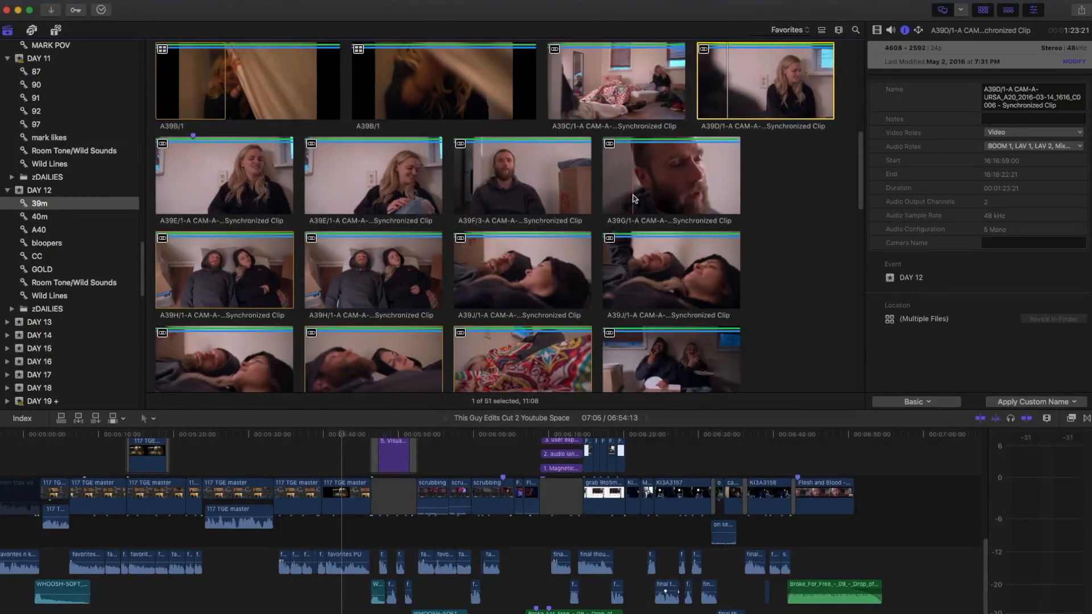
pyautogui.click(789, 29)
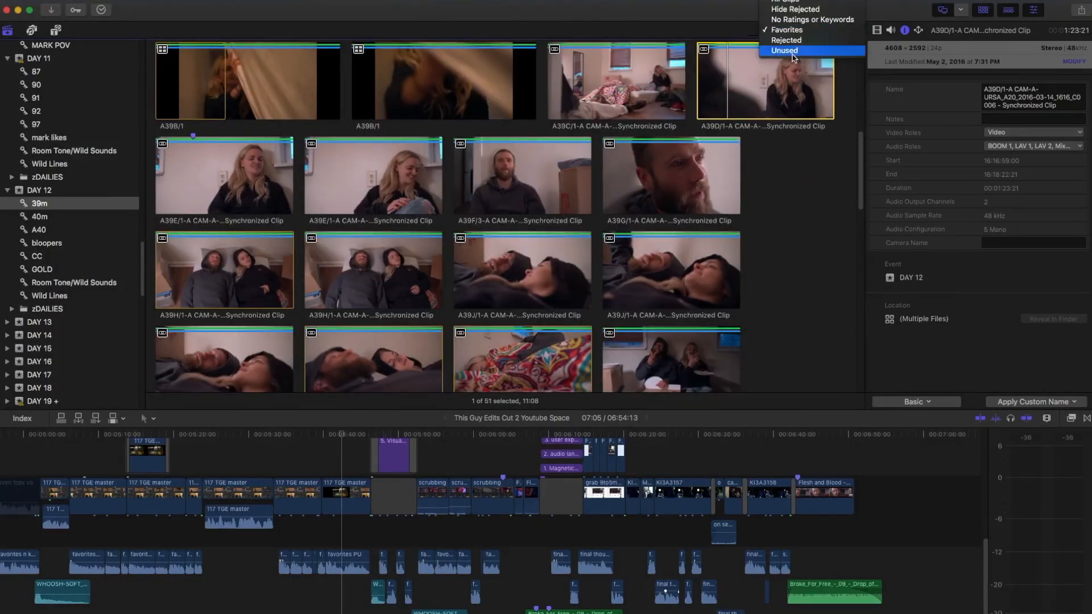
pyautogui.click(784, 58)
pyautogui.scroll(-3, 544, 138)
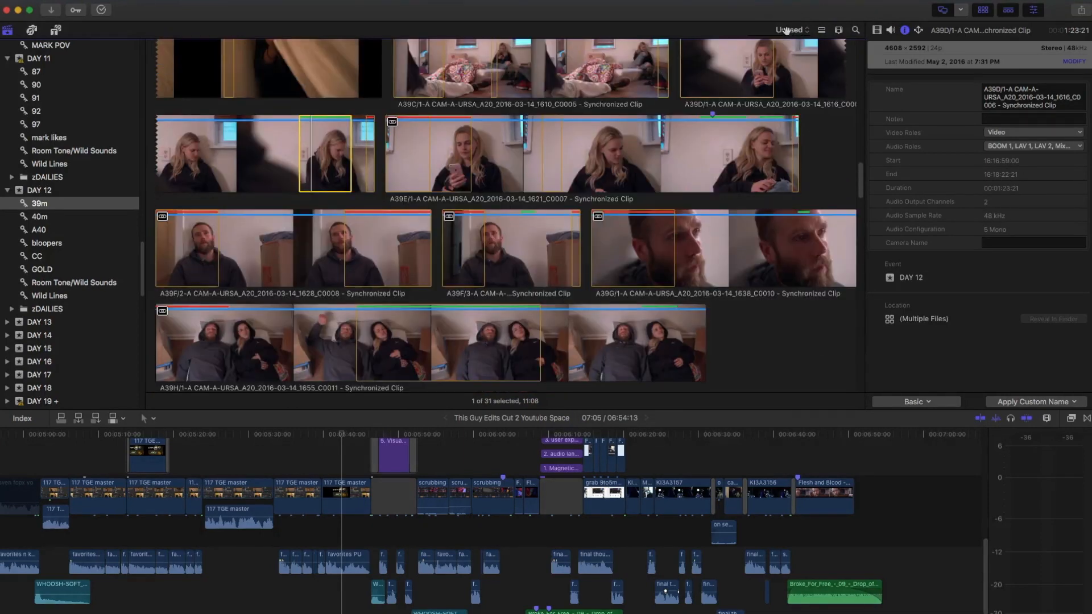
pyautogui.click(789, 20)
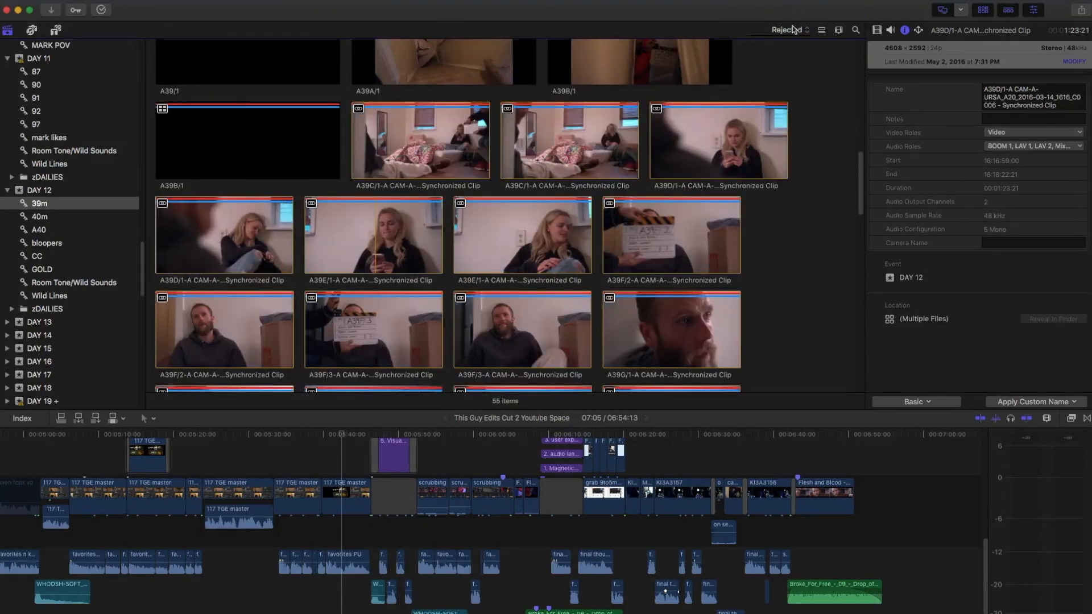
pyautogui.click(789, 19)
pyautogui.click(790, 29)
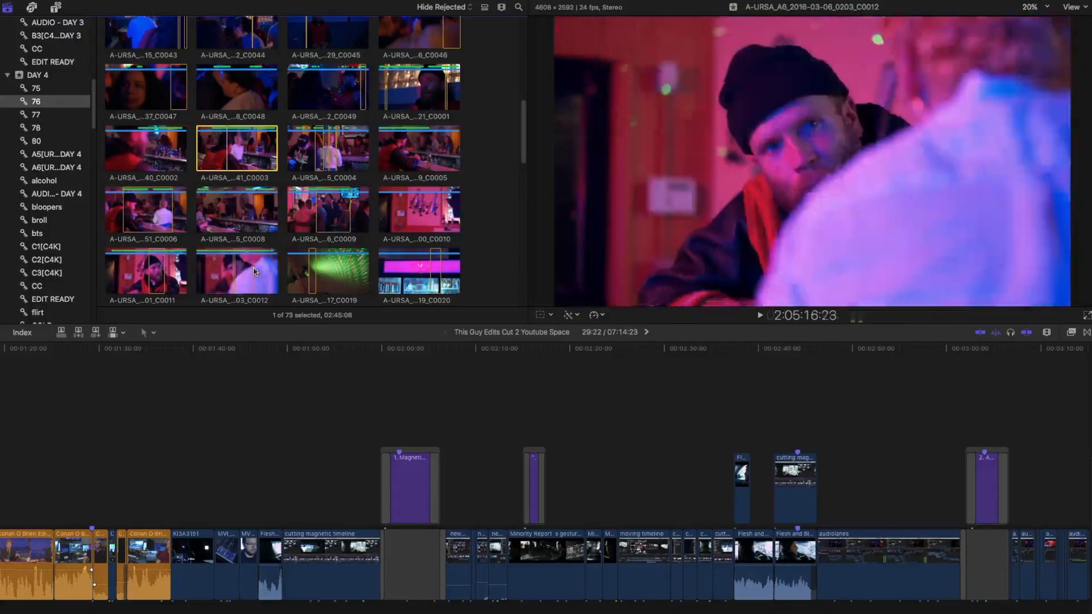
# Step: Skim through the clips in DAY 4's collection 76
pyautogui.scroll(-5, 251, 271)
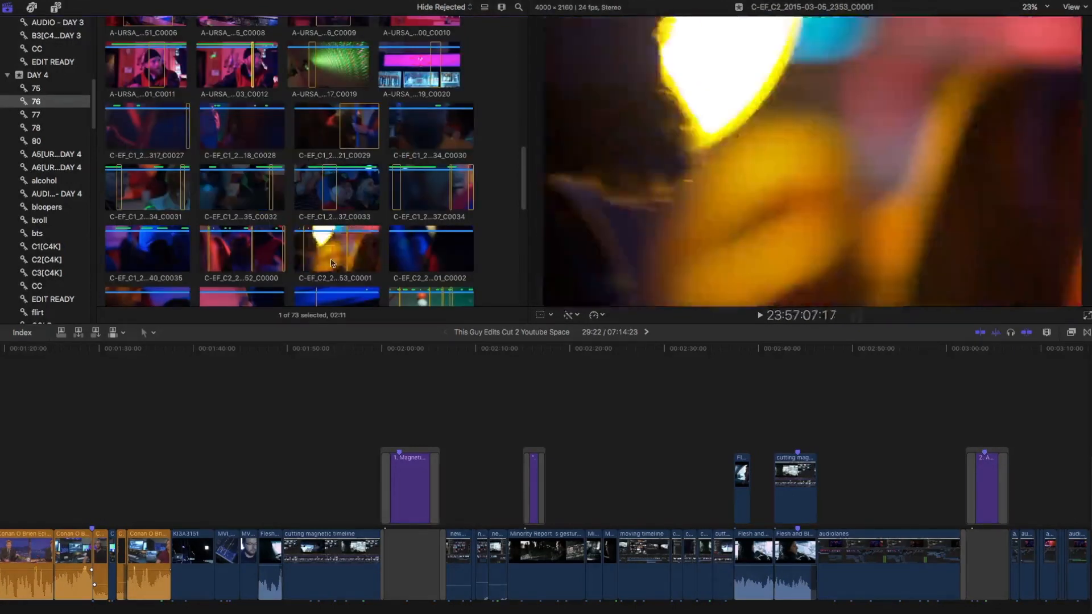